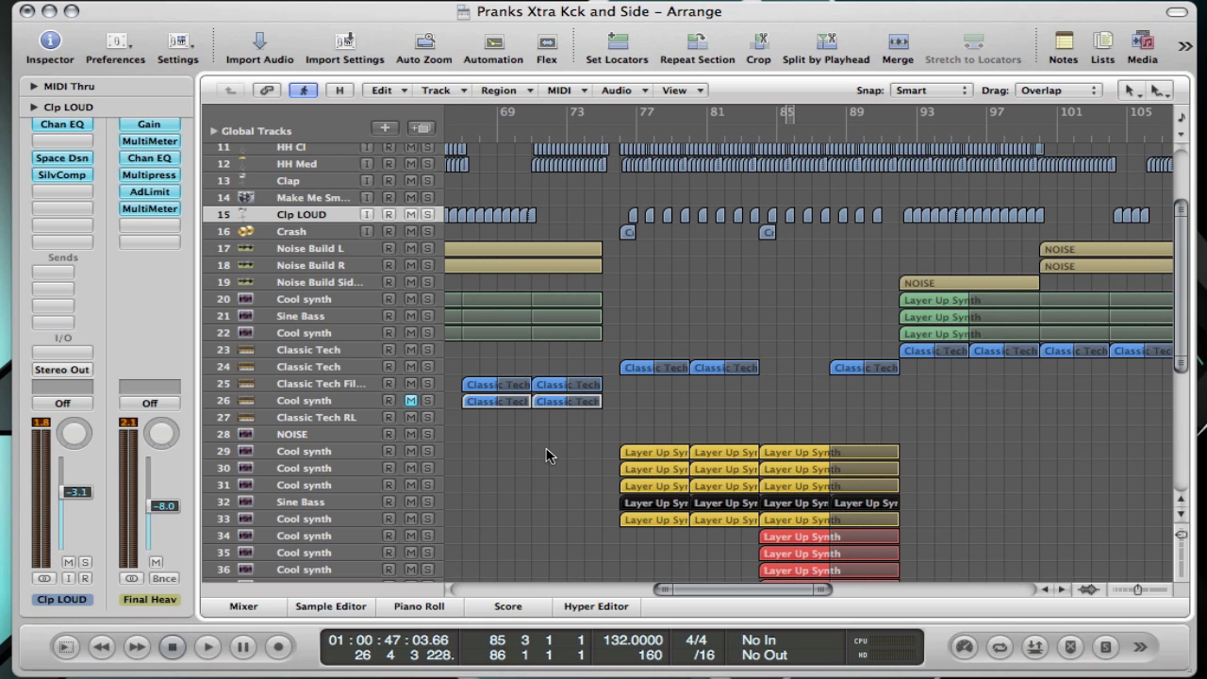
- Select the Cool synth track (track 26) and show the automation over its regions from bar 67 to 75
left_click(420, 400)
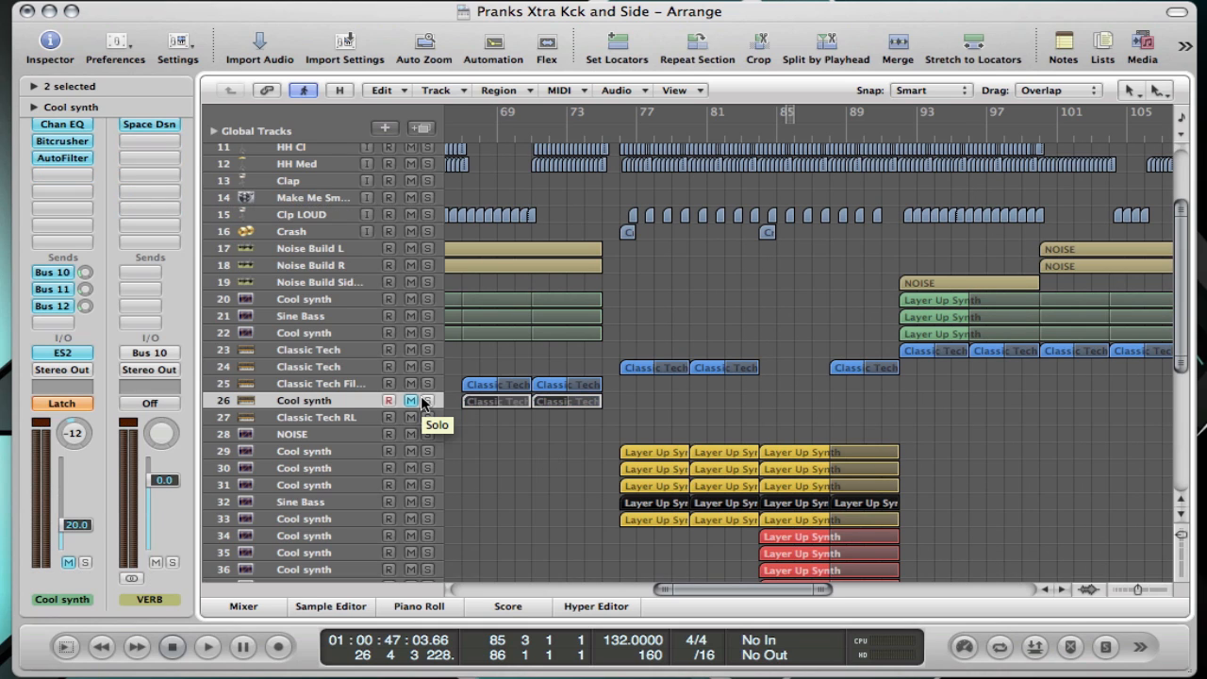
left_click(483, 433)
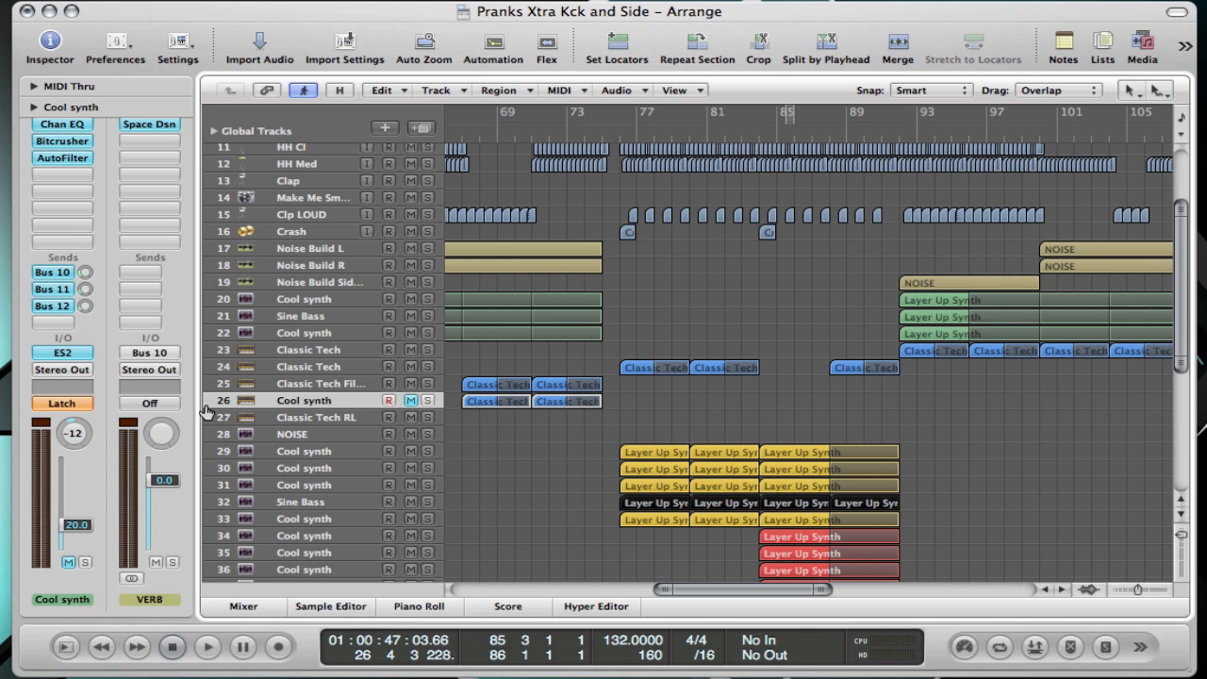
key("ctrl+Right")
key("ctrl+Right")
key("ctrl+Right")
key("ctrl+Right")
key("ctrl+Right")
key("ctrl+Down")
key("ctrl+Down")
key("ctrl+Down")
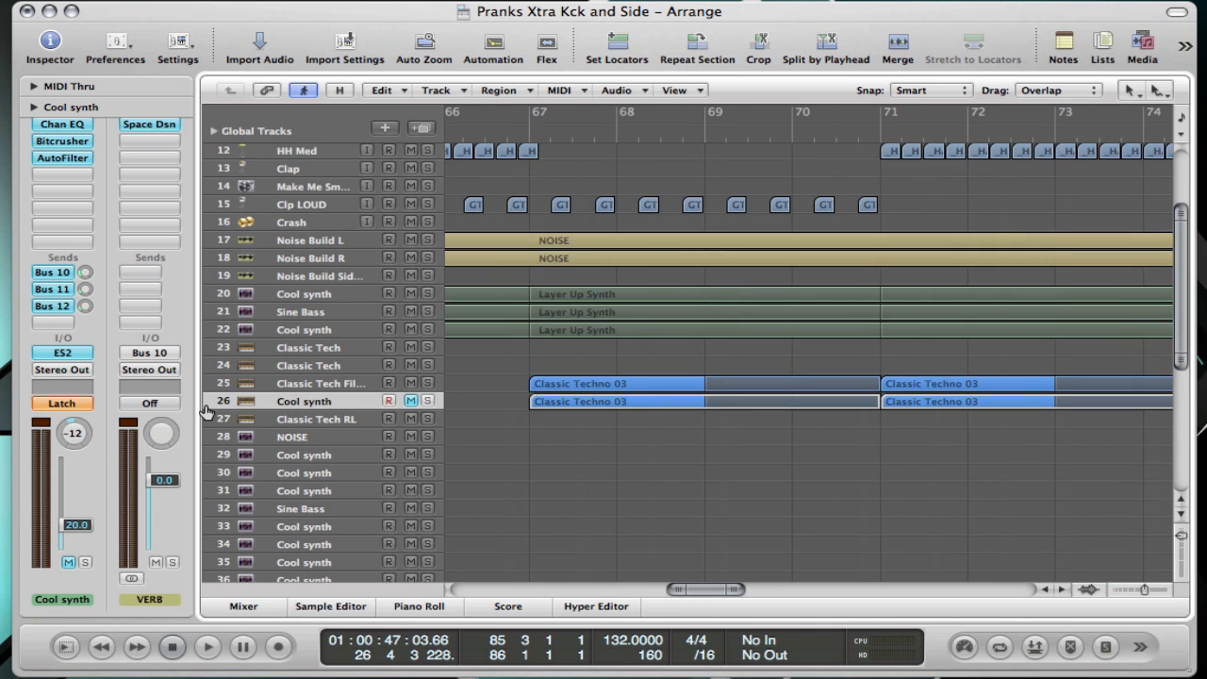
key("ctrl+Down")
key("ctrl+Down")
key("ctrl+Down")
key("ctrl+Down")
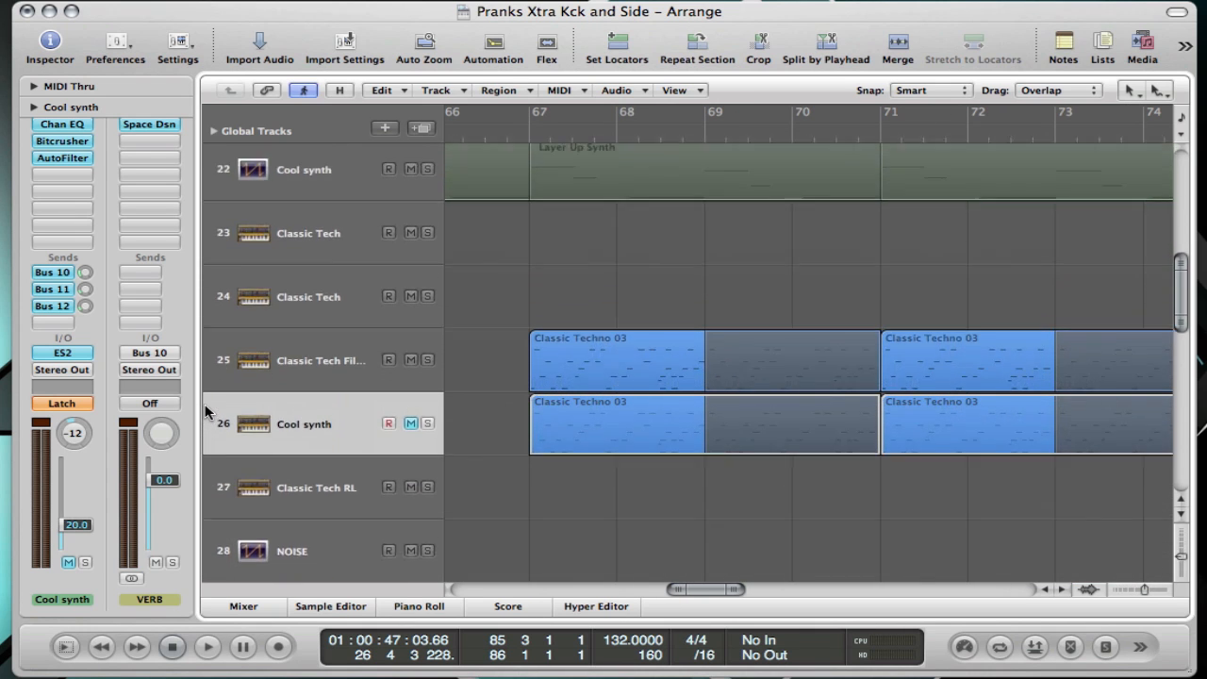
key("ctrl+Down")
key("ctrl+Down")
key("ctrl+Down")
scroll(440, 435, "down", 4)
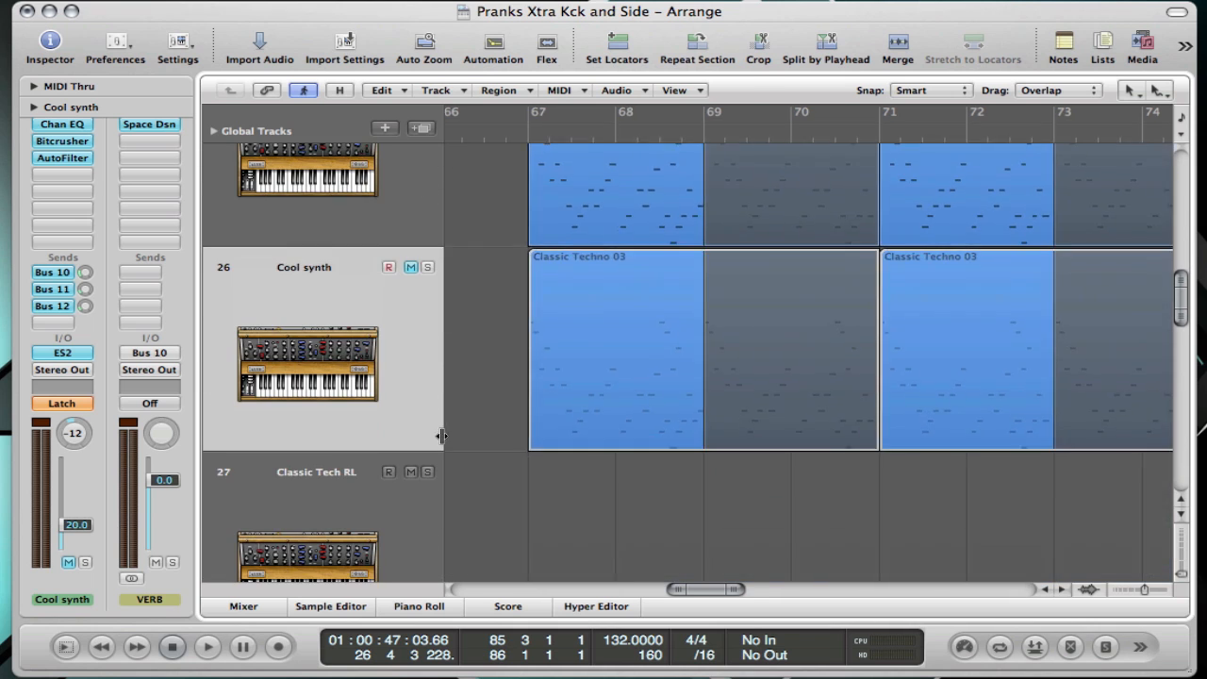
scroll(440, 435, "right", 6)
scroll(439, 435, "left", 3)
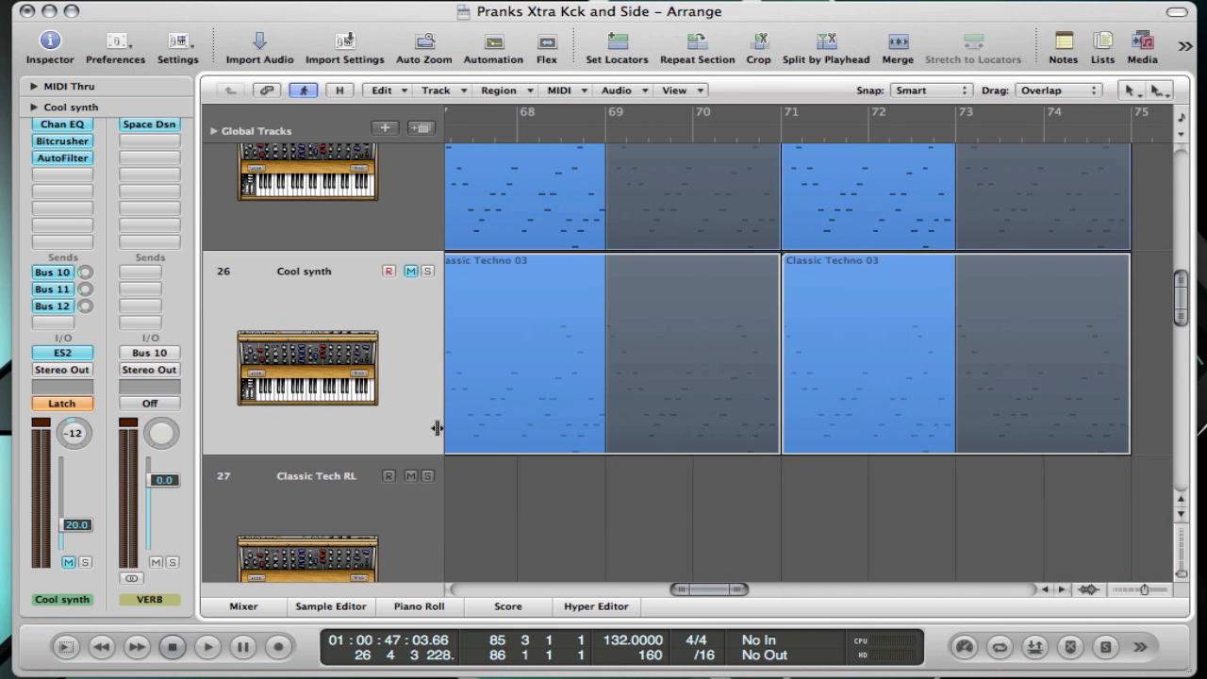
key("a")
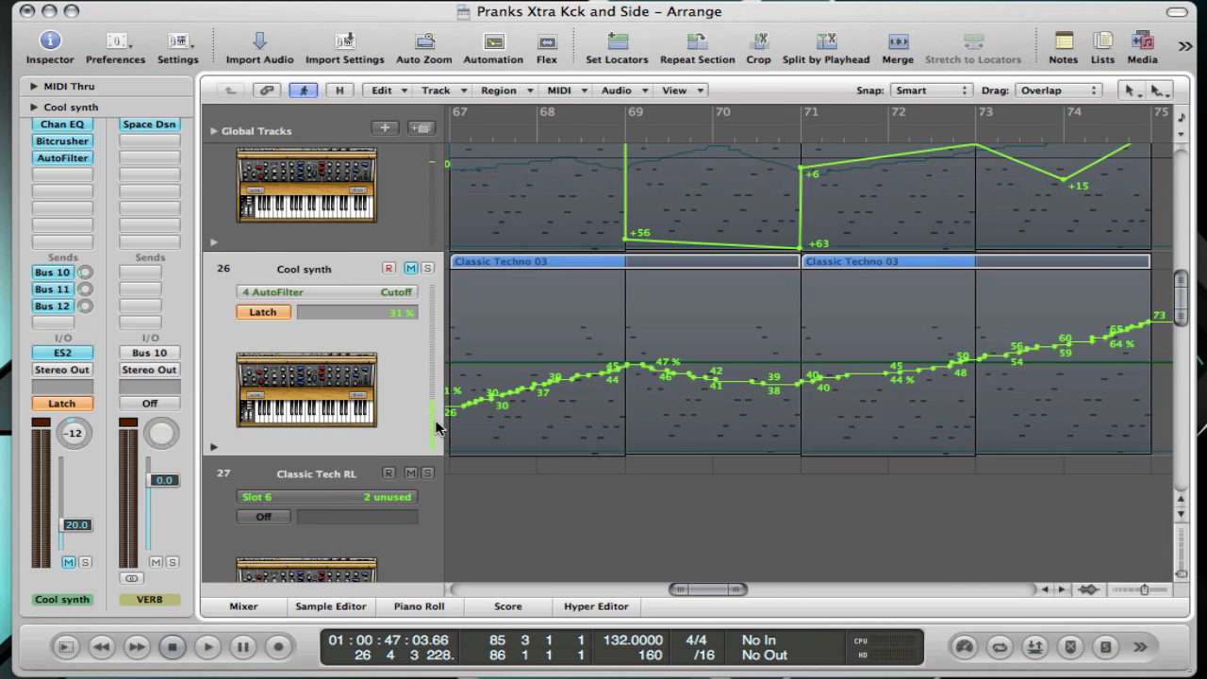
scroll(440, 427, "down", 3)
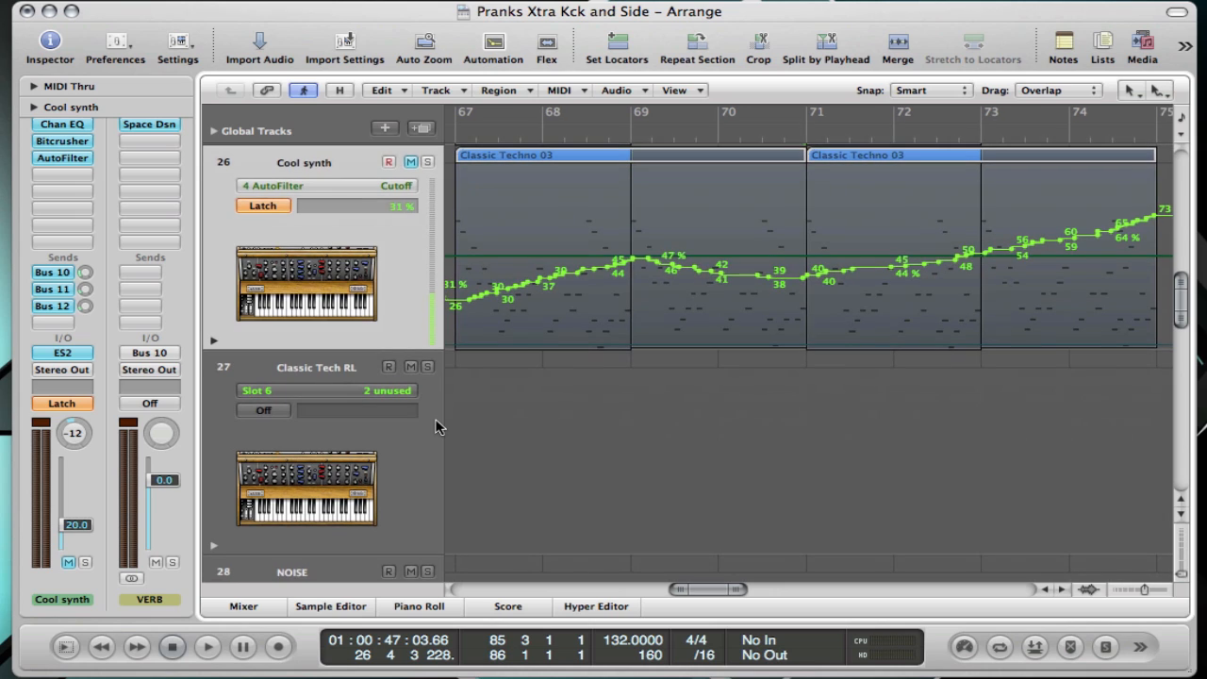
- Unmute and solo the Cool synth track (track 26), and play it from just before bar 67 to past bar 75
left_click(451, 133)
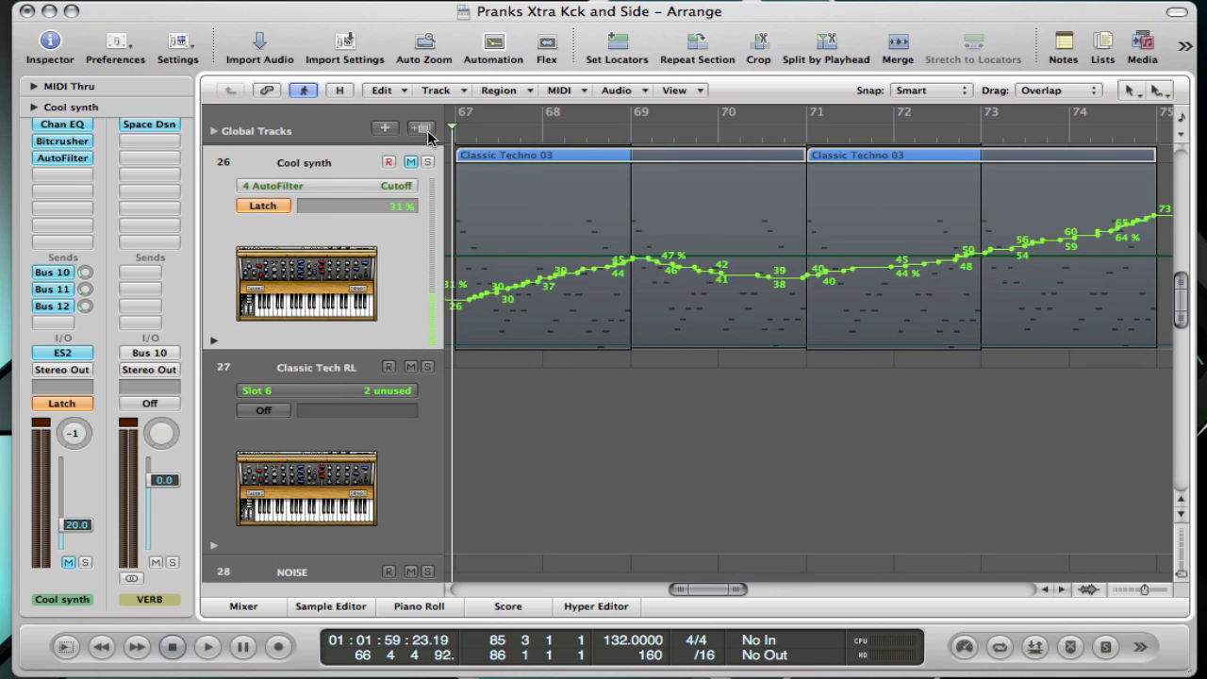
scroll(426, 196, "up", 3)
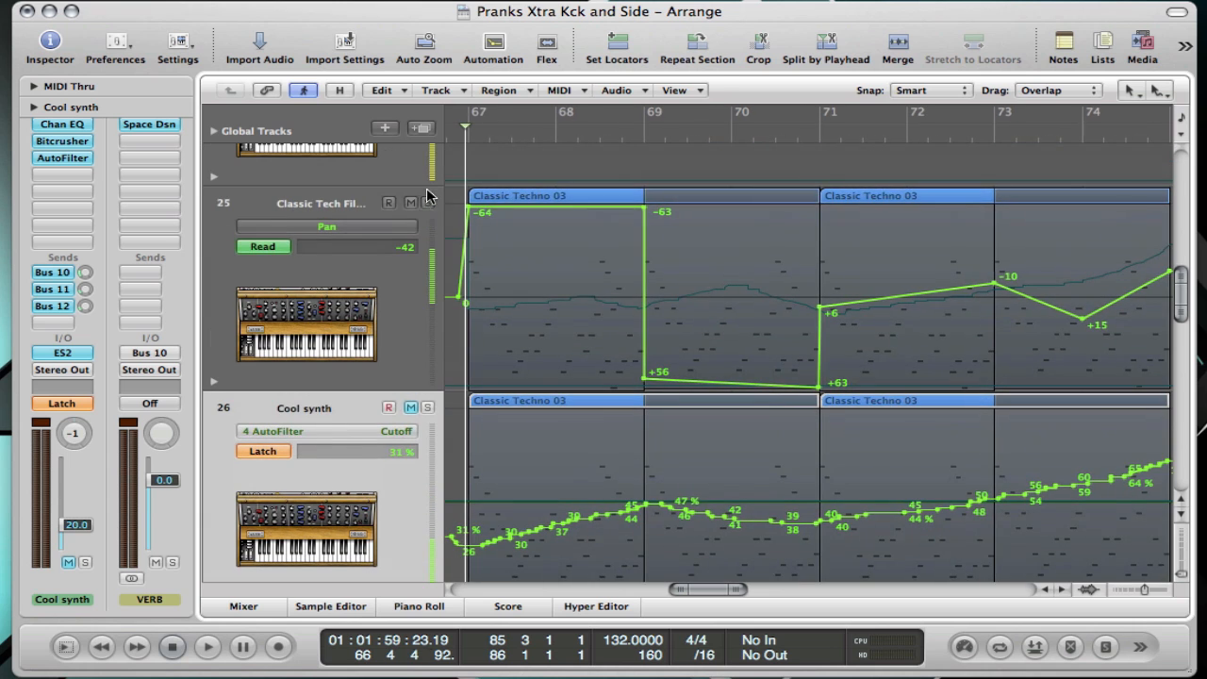
scroll(419, 208, "down", 3)
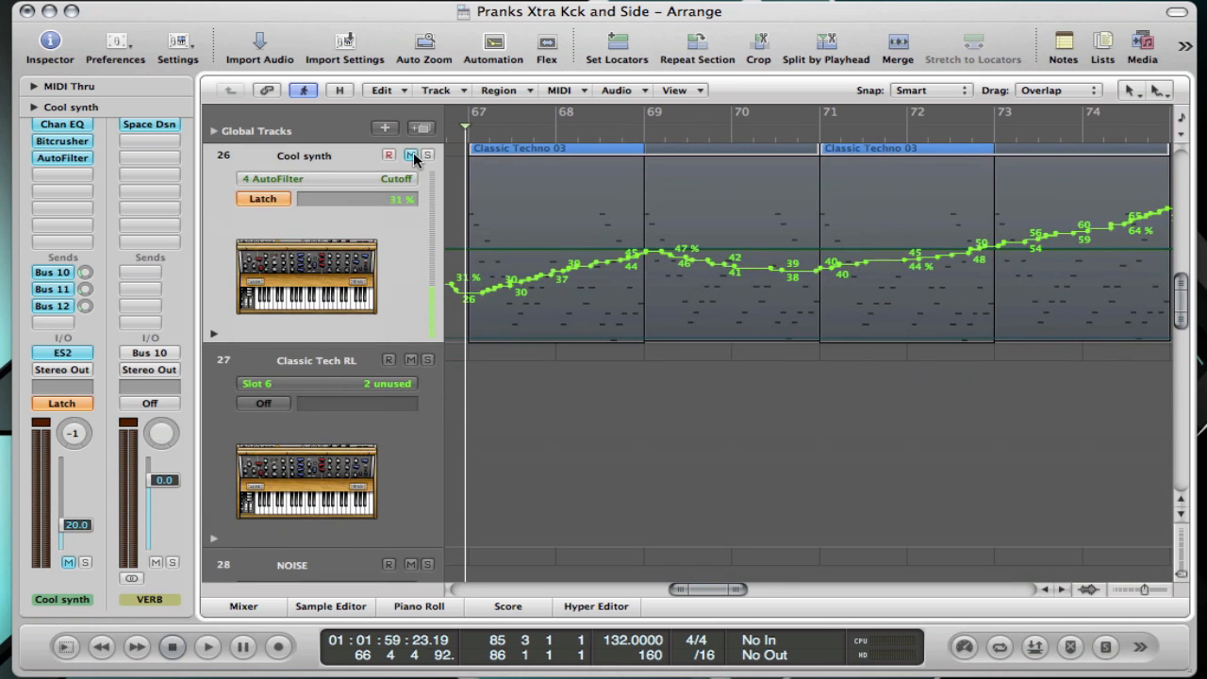
left_click(411, 155)
left_click(428, 154)
key("space")
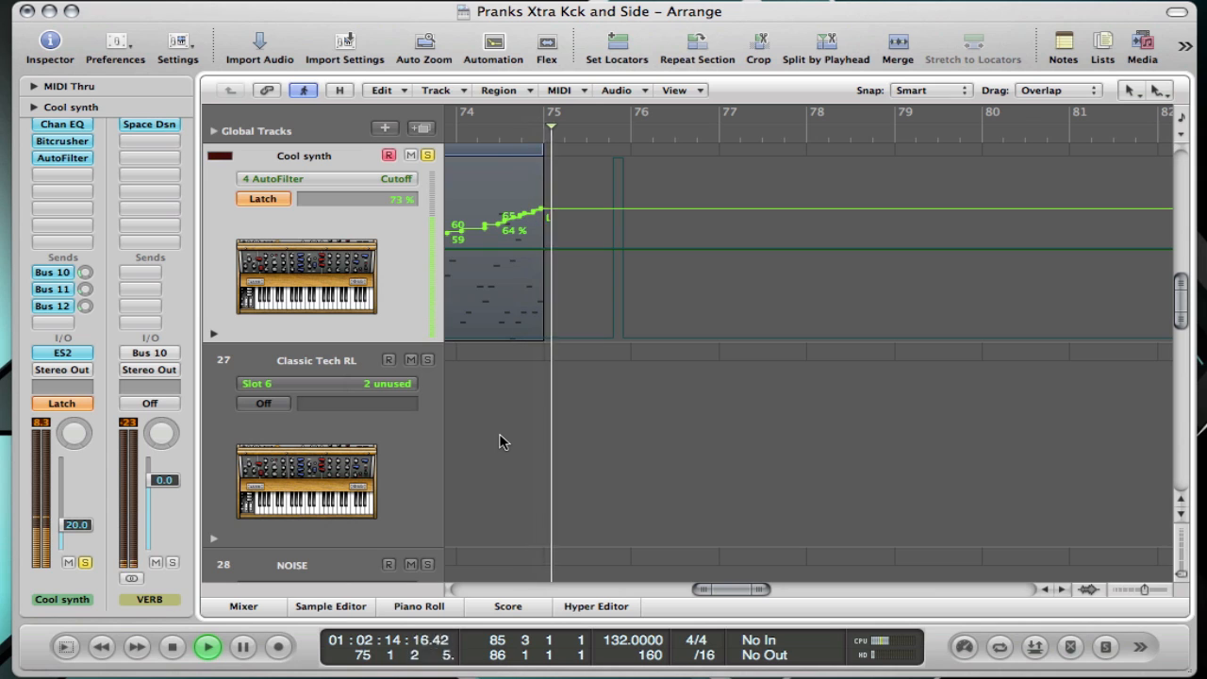
key("space")
- Examine the Pan automation of track 25 and the AutoFilter Cutoff automation of the Cool synth track below it
scroll(554, 365, "left", 10)
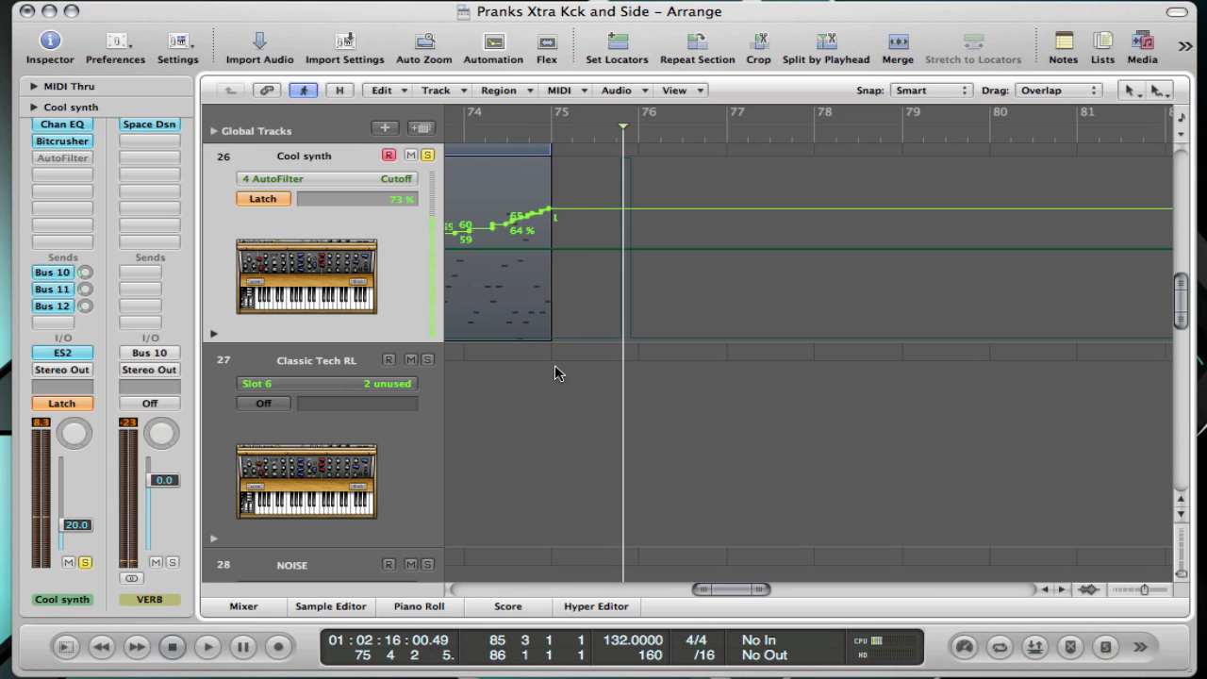
scroll(554, 371, "left", 1)
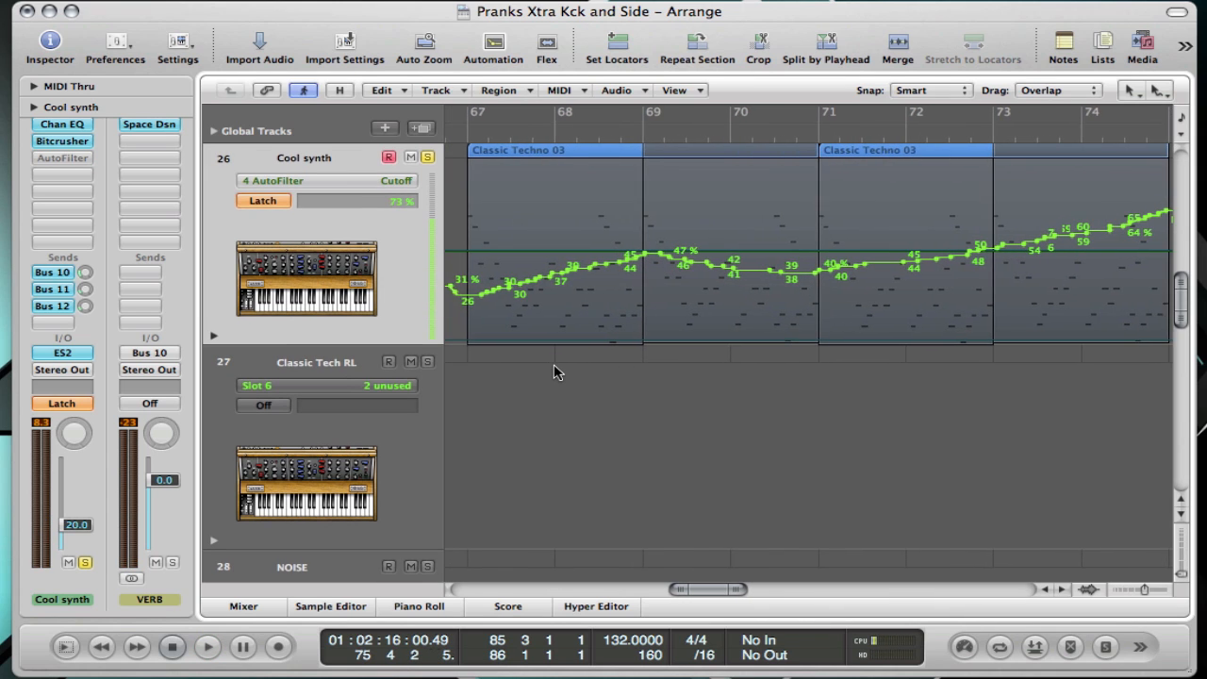
scroll(554, 371, "right", 1)
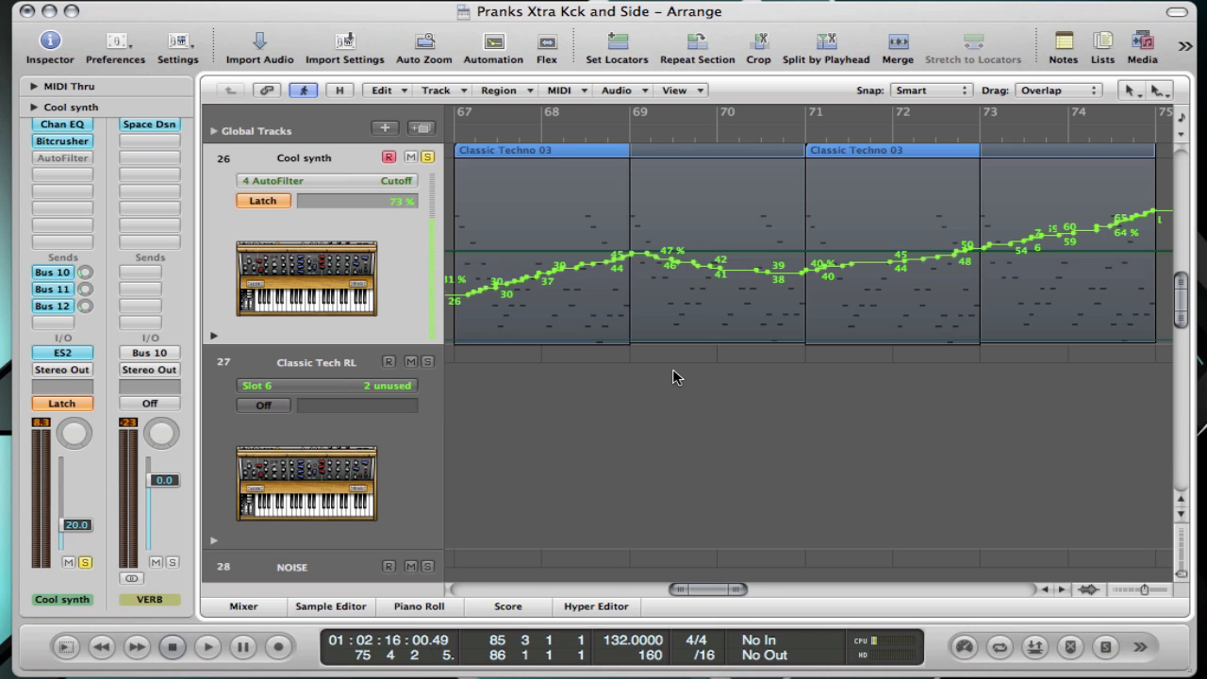
scroll(673, 377, "up", 5)
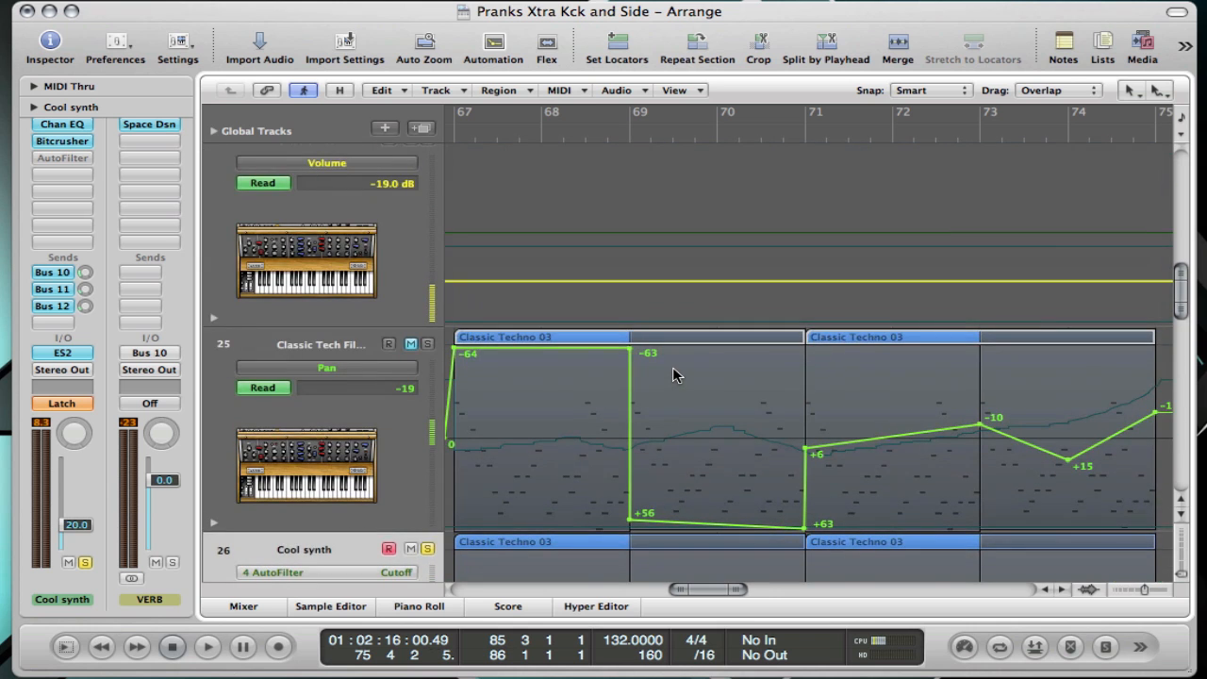
scroll(673, 375, "down", 5)
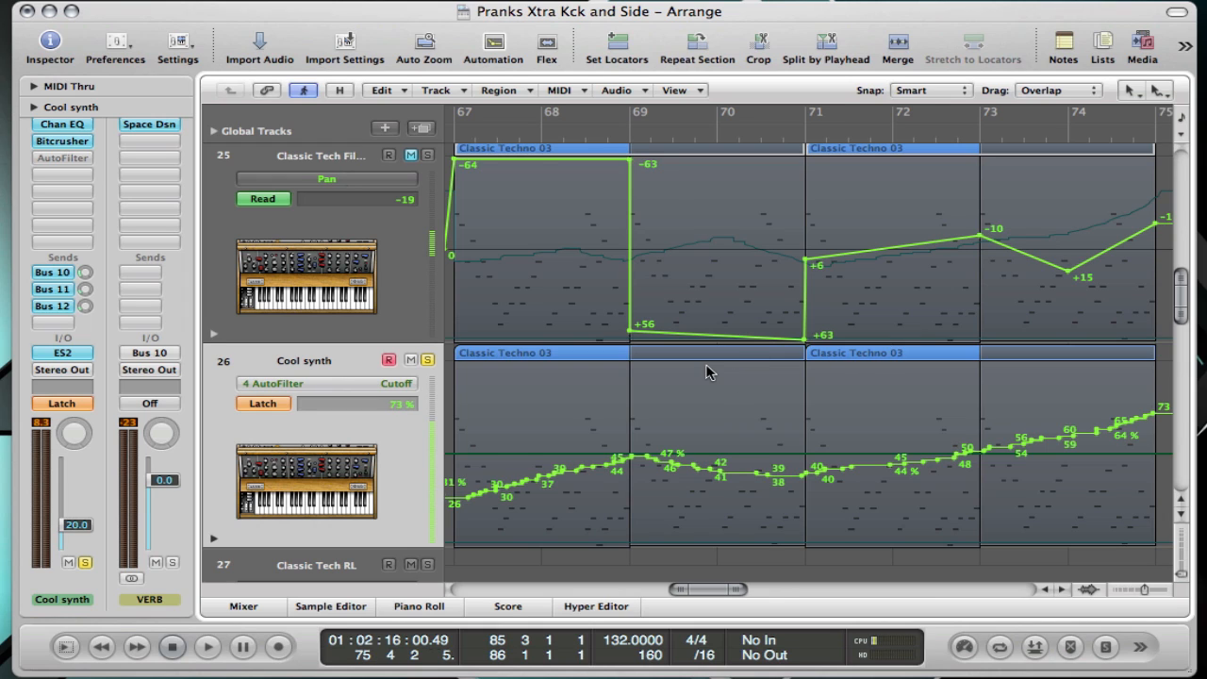
left_click(316, 359)
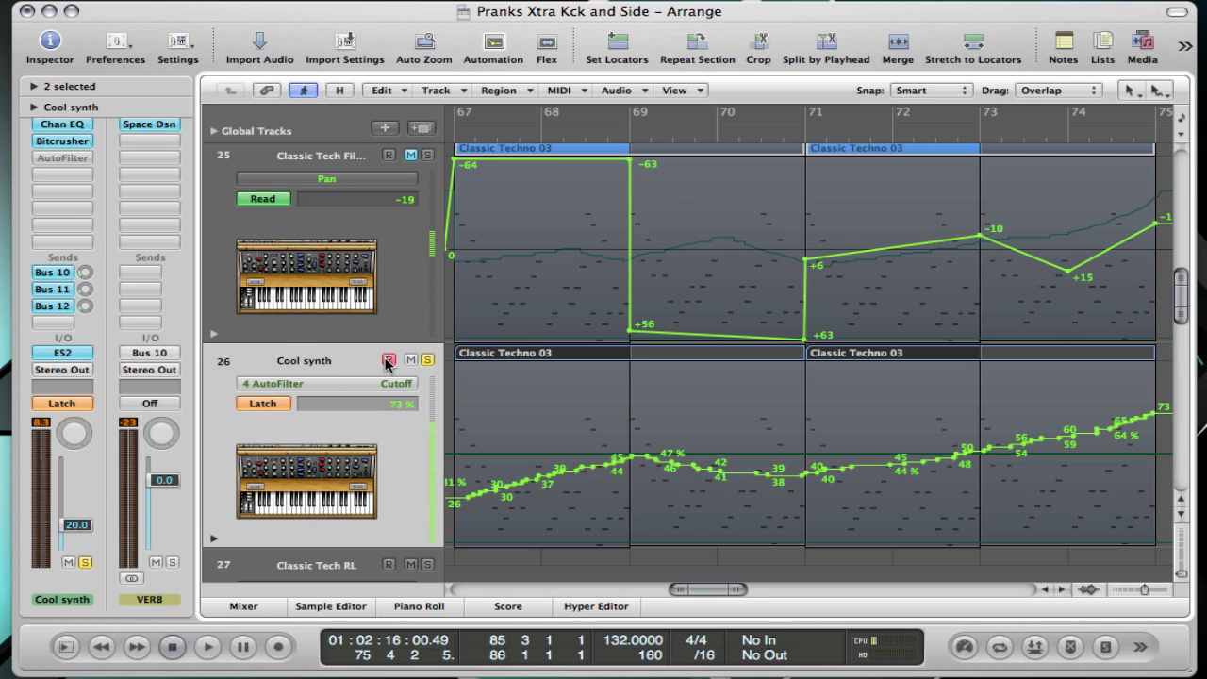
scroll(512, 337, "down", 5)
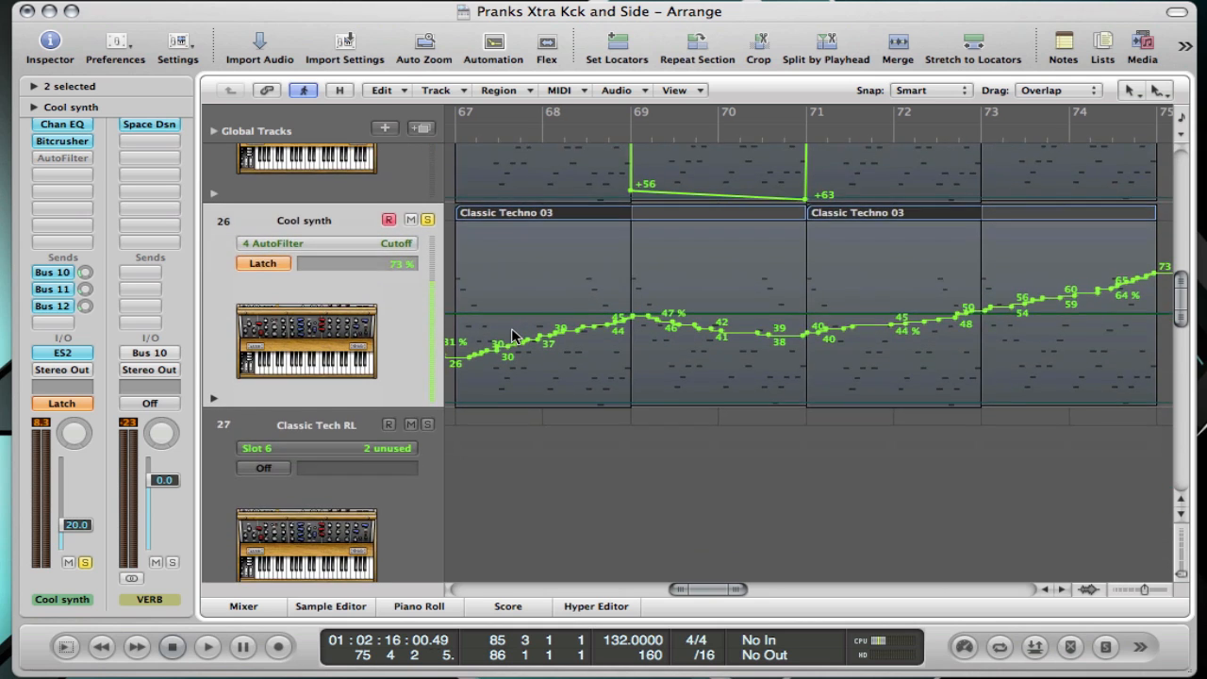
scroll(512, 337, "down", 1)
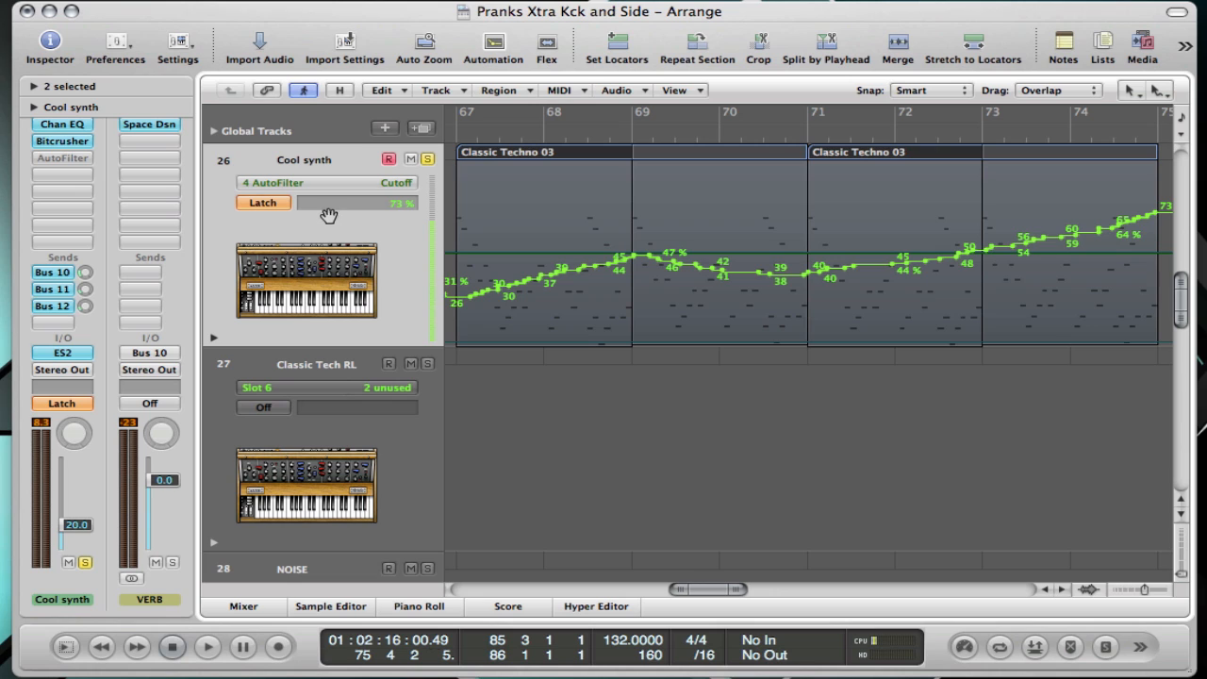
- Set the Cool synth track's (track 26) automation mode to Read and display its Pan automation
left_click(276, 200)
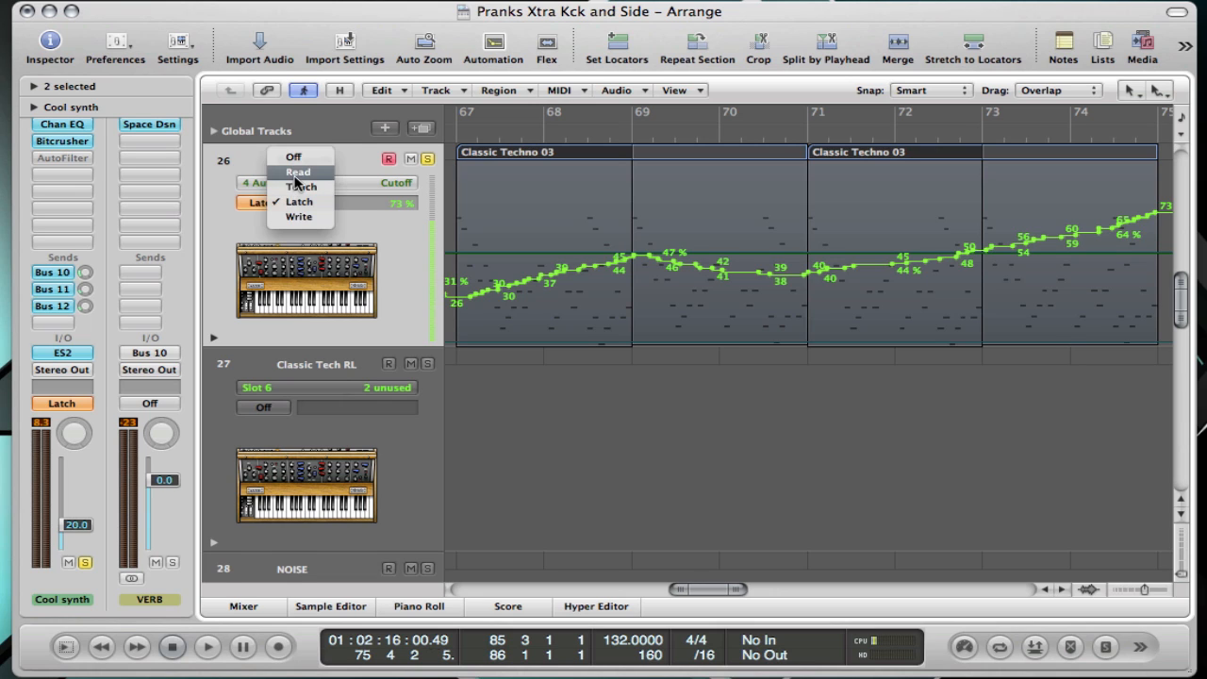
left_click(297, 172)
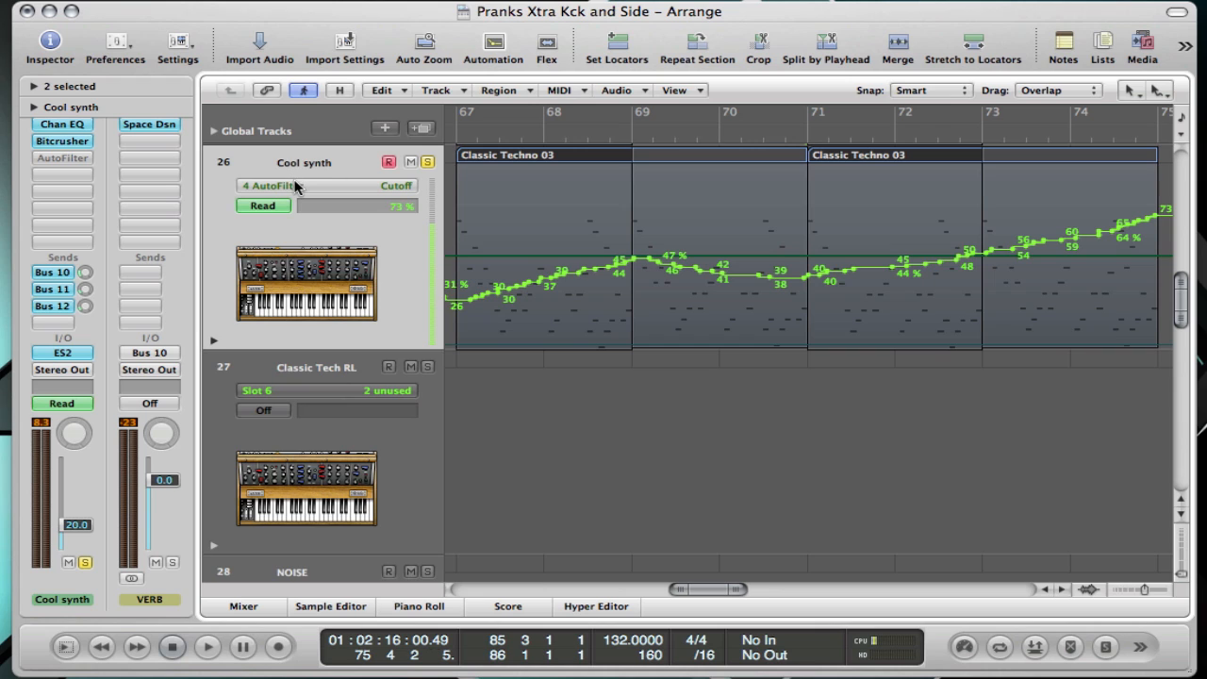
left_click(297, 188)
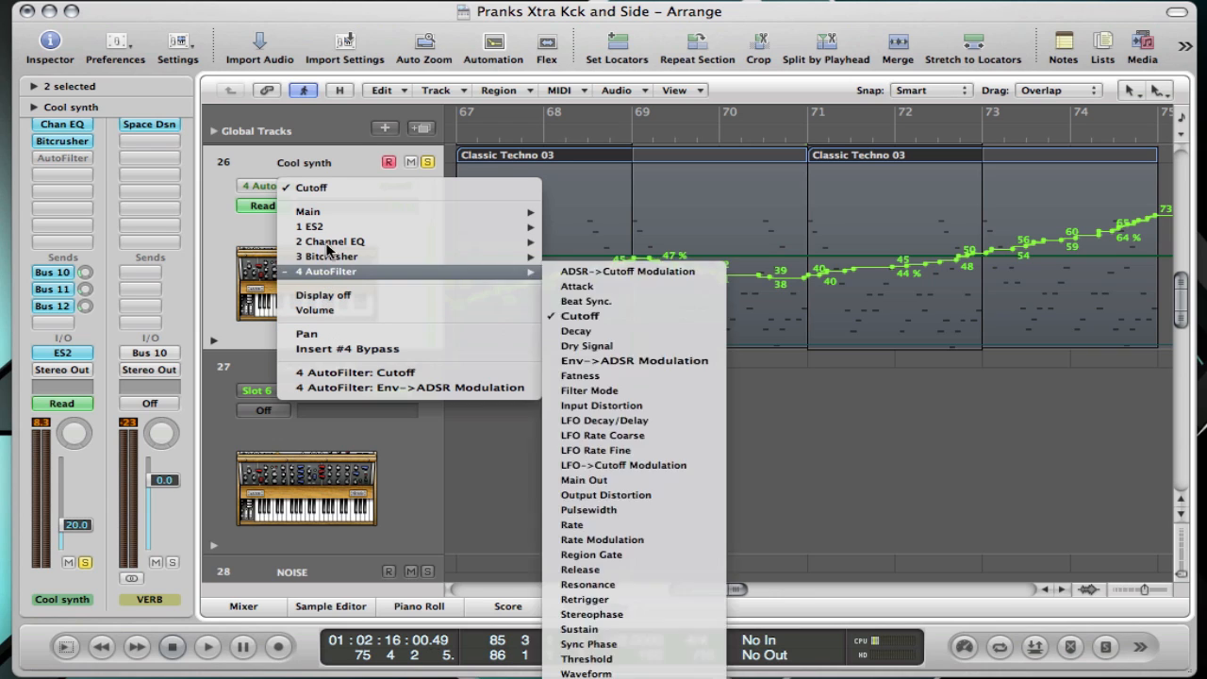
mouse_move(323, 226)
mouse_move(325, 272)
left_click(352, 334)
scroll(550, 237, "up", 3)
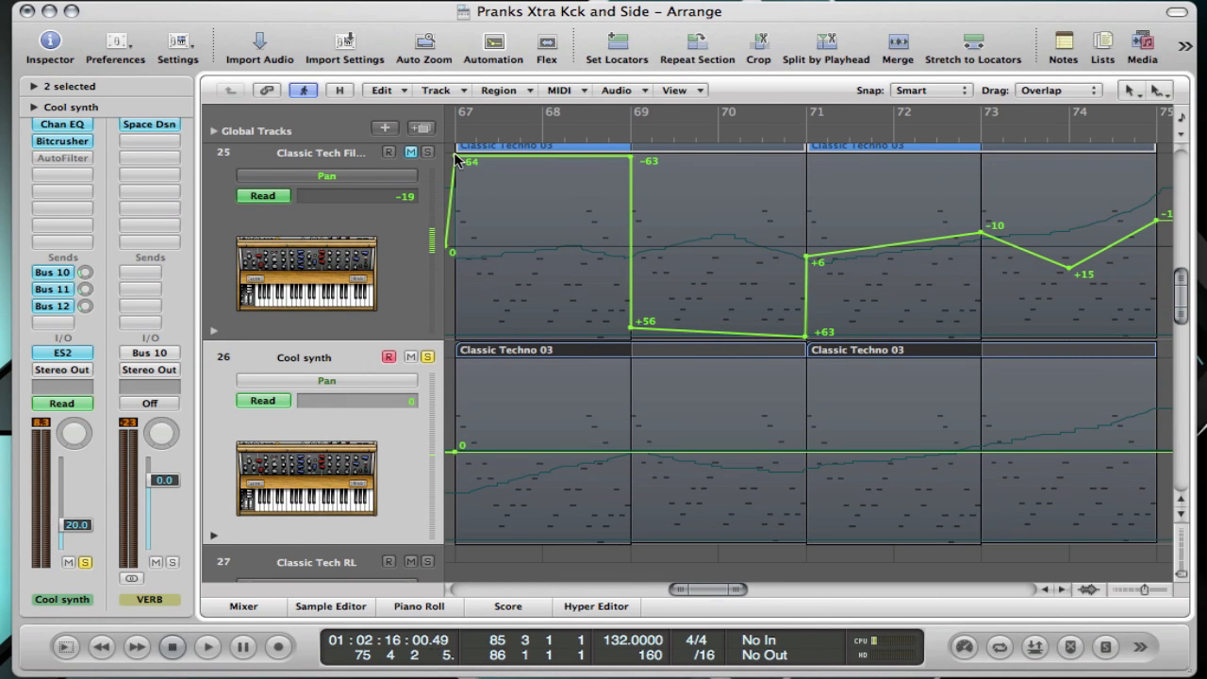
- Ramp the Cool synth track's pan from 0 just before bar 67 to -64 at bar 67
scroll(466, 283, "down", 2)
scroll(457, 345, "left", 2)
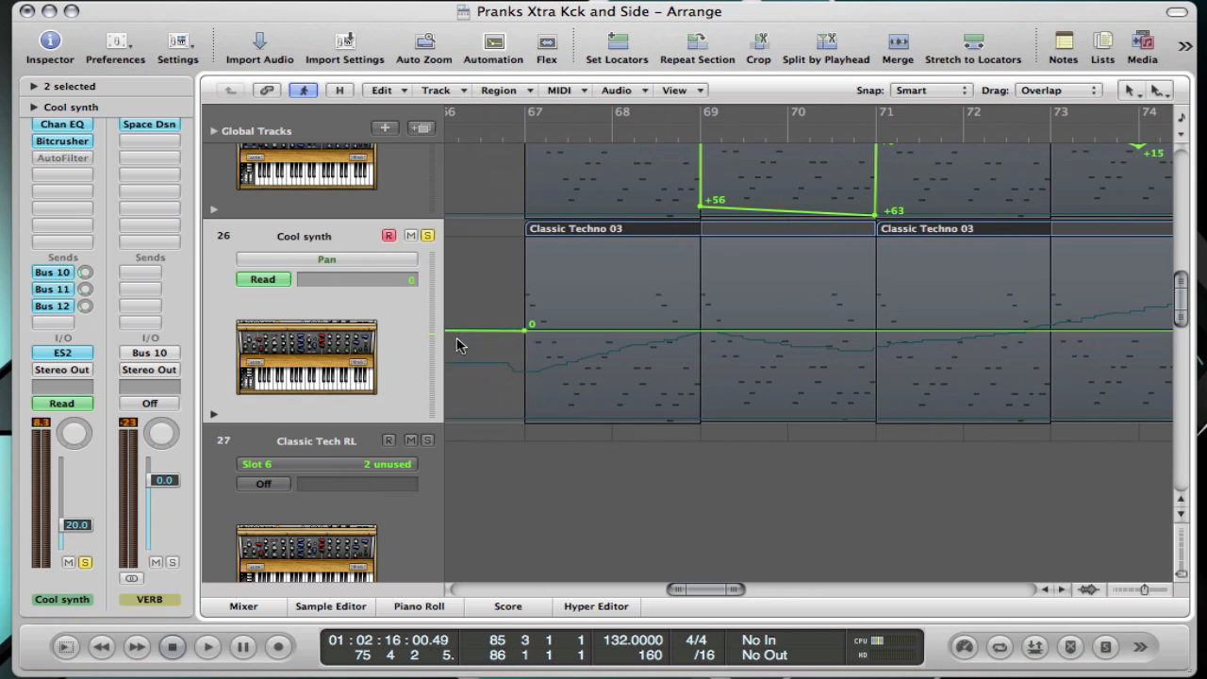
left_click(503, 332)
left_click_drag(524, 331, 524, 239)
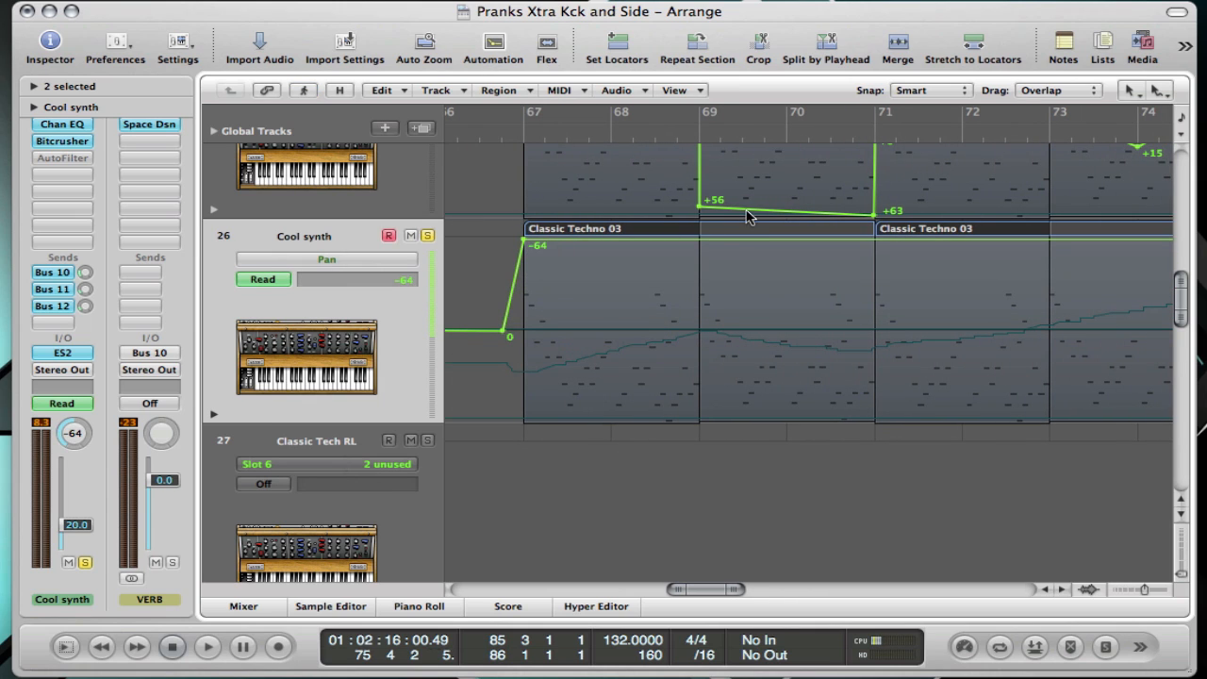
- Add pan points around bar 69 on the Cool synth track, going from -64 just before it to +50 on the bar line
left_click(698, 138)
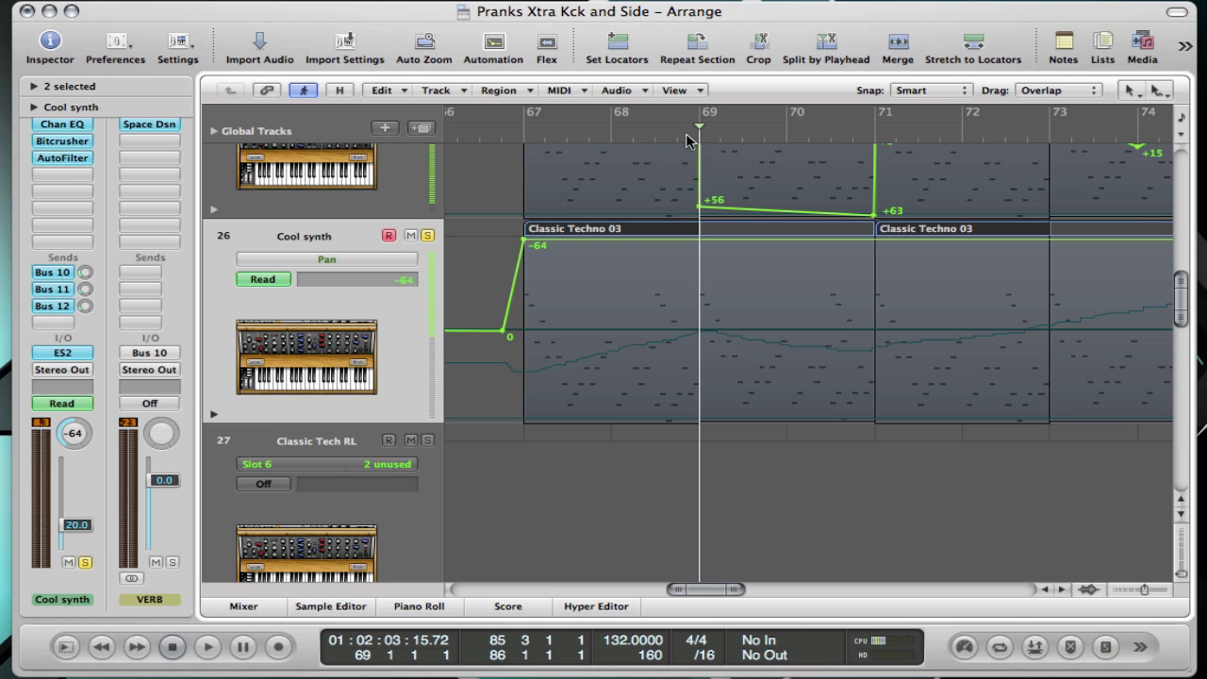
left_click_drag(698, 134, 686, 350)
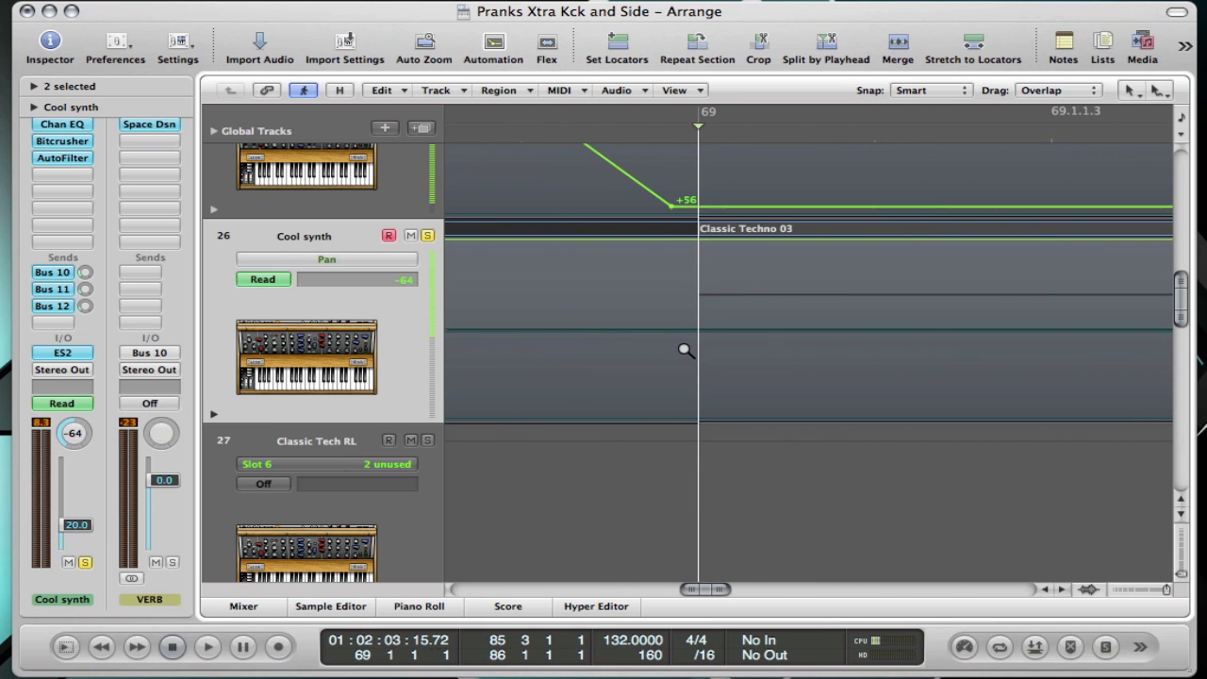
left_click(697, 240)
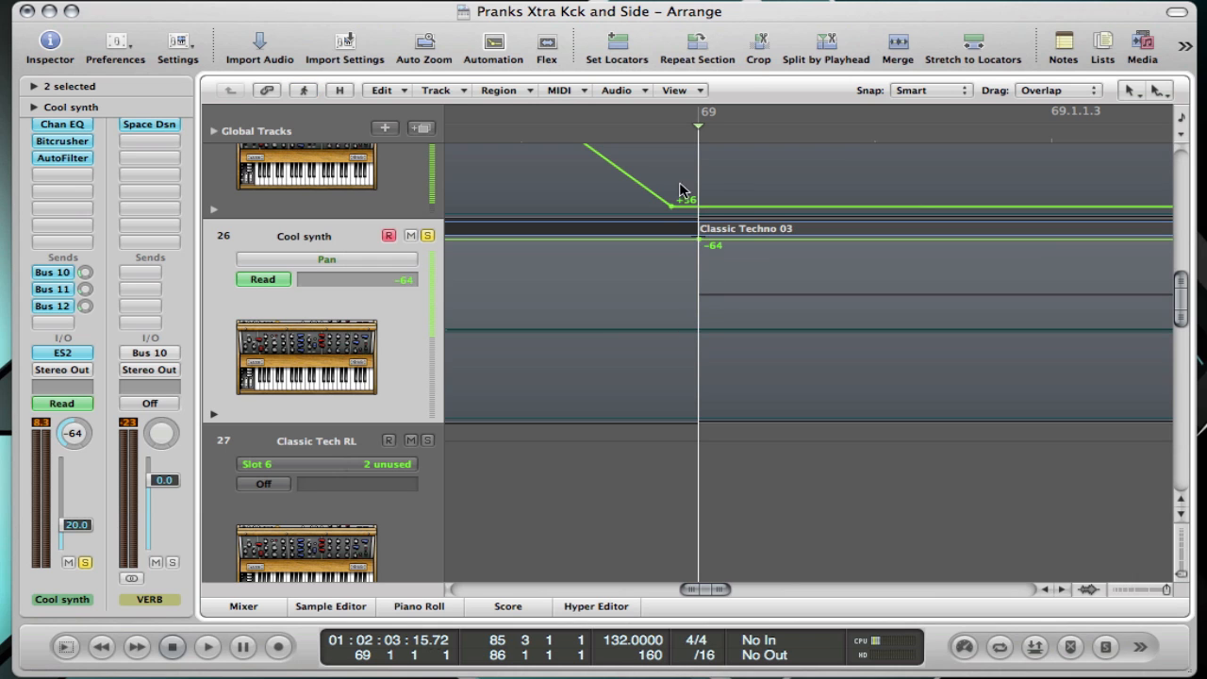
scroll(683, 187, "up", 5)
scroll(685, 191, "down", 5)
scroll(684, 191, "down", 1)
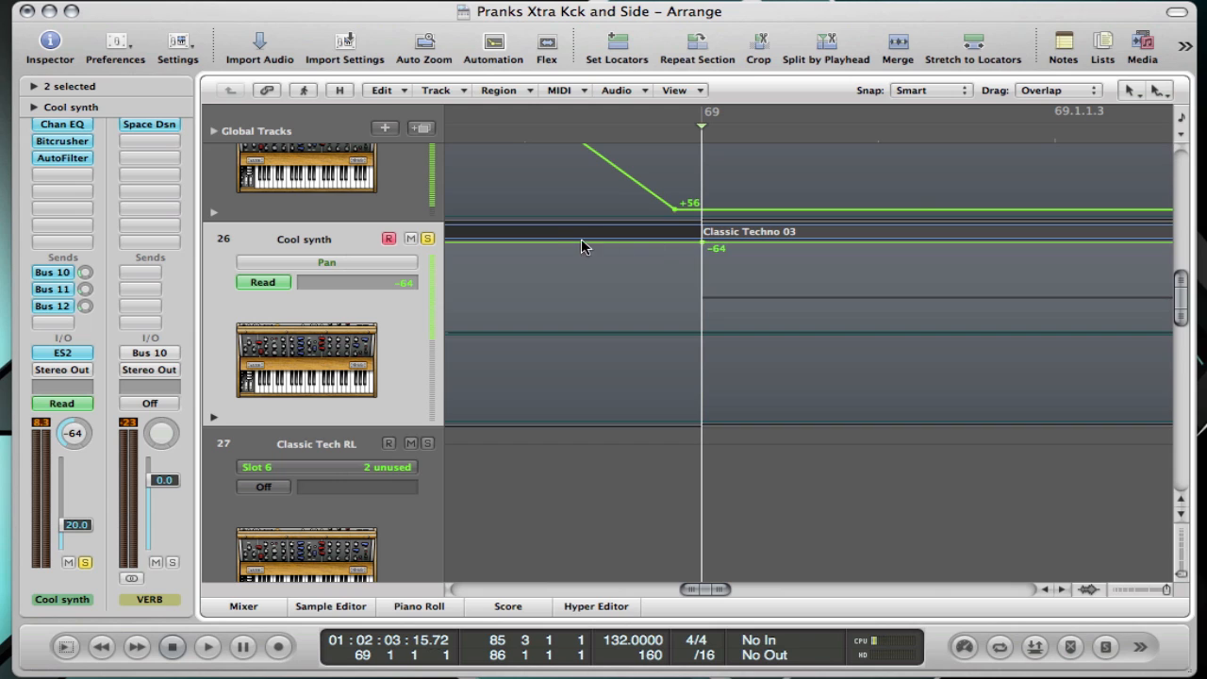
left_click(528, 241)
left_click_drag(702, 242, 701, 415)
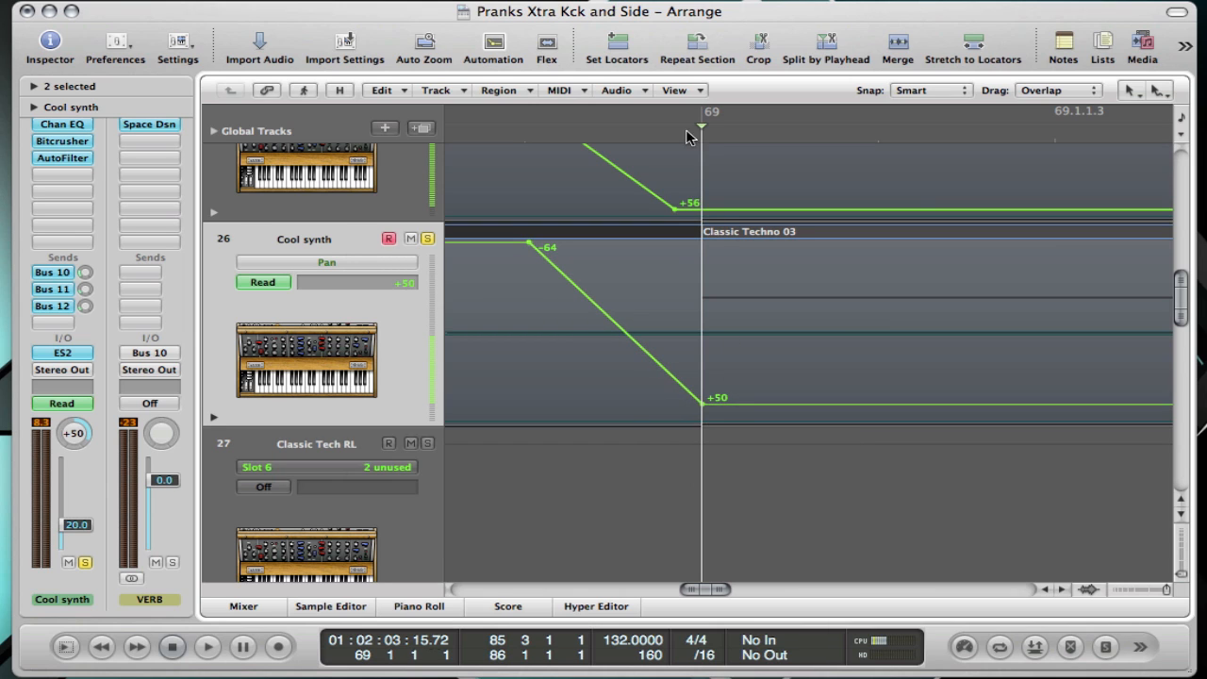
- Add pan points on the Cool synth track at bar 71 and just before it, setting the earlier one to +63
left_click_drag(694, 133, 695, 59)
scroll(778, 262, "right", 4)
left_click_drag(723, 131, 708, 24)
scroll(765, 244, "right", 9)
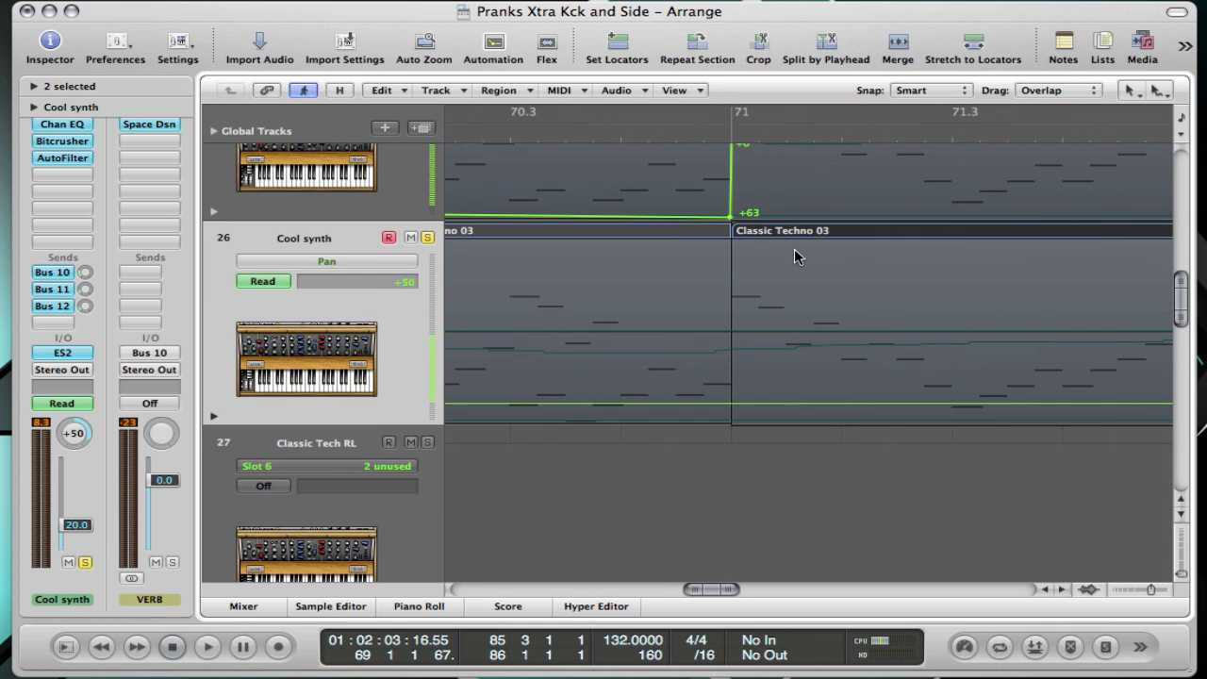
left_click_drag(730, 133, 720, 275)
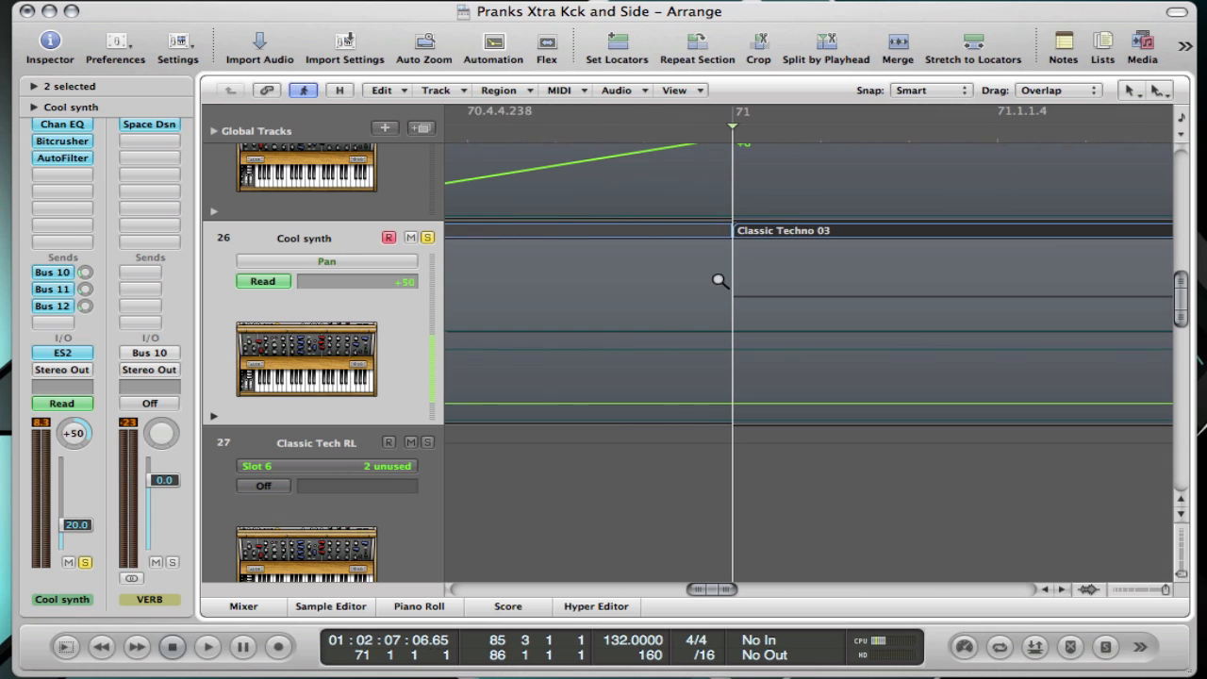
left_click(736, 410)
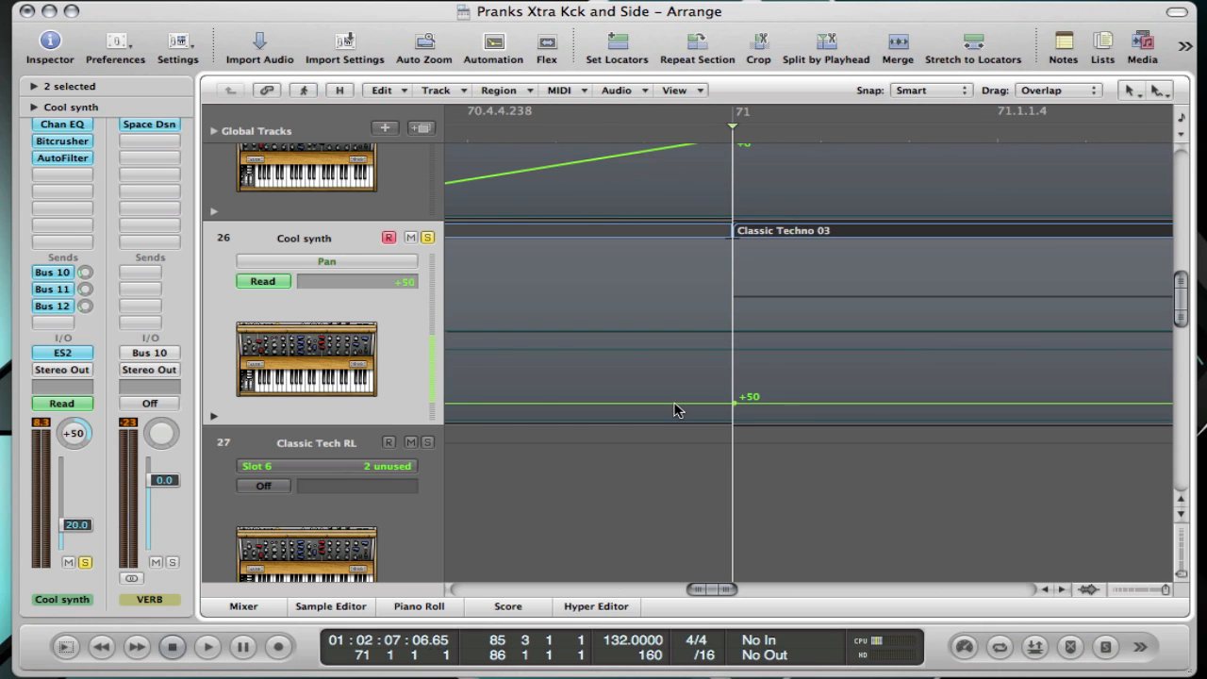
left_click_drag(651, 407, 649, 426)
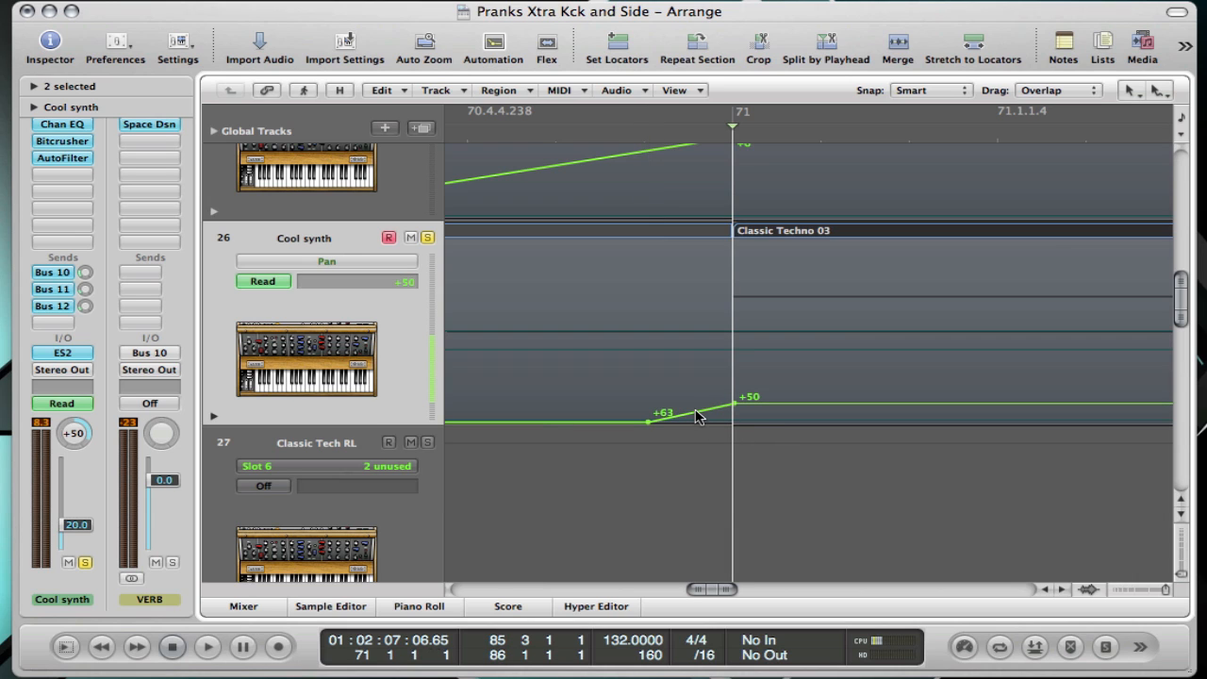
- Set the Cool synth track's pan point on the bar 71 line to -2
scroll(727, 380, "left", 5)
scroll(727, 380, "up", 1)
scroll(730, 382, "right", 5)
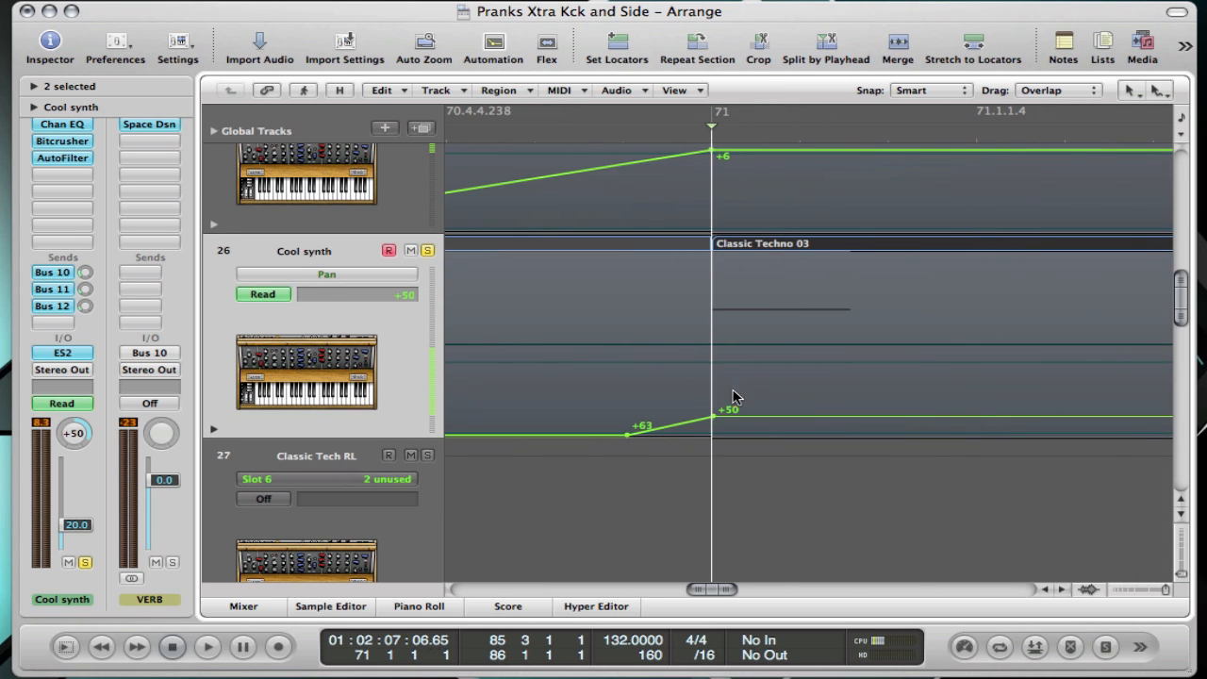
left_click_drag(716, 413, 711, 343)
scroll(783, 493, "up", 4)
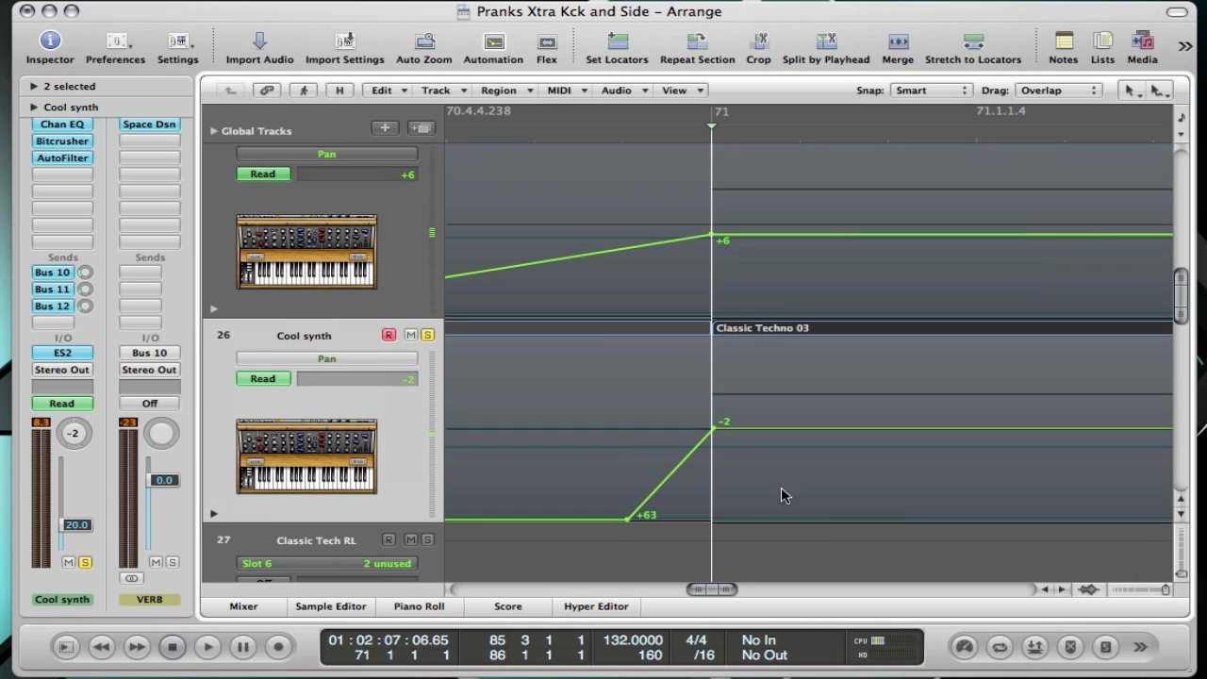
- Review the pan jump at bar 71 and briefly play the Cool synth track from just before bar 67
left_click_drag(687, 138, 675, 22)
scroll(713, 204, "right", 5)
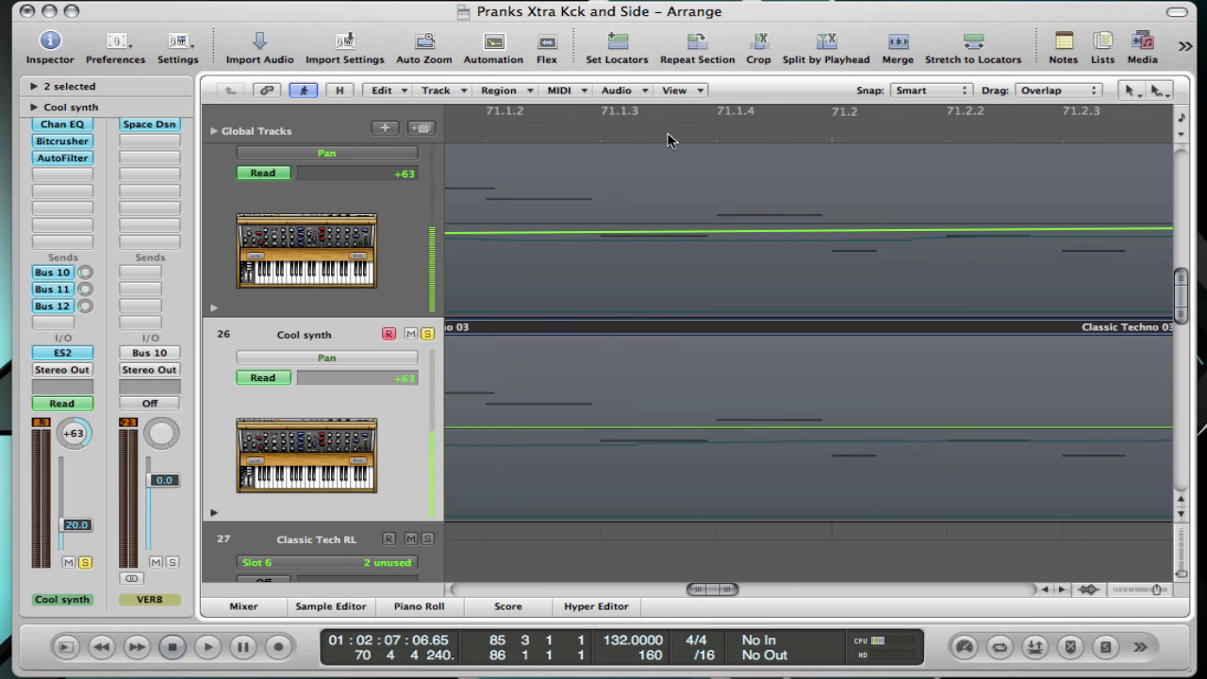
left_click_drag(669, 139, 652, 54)
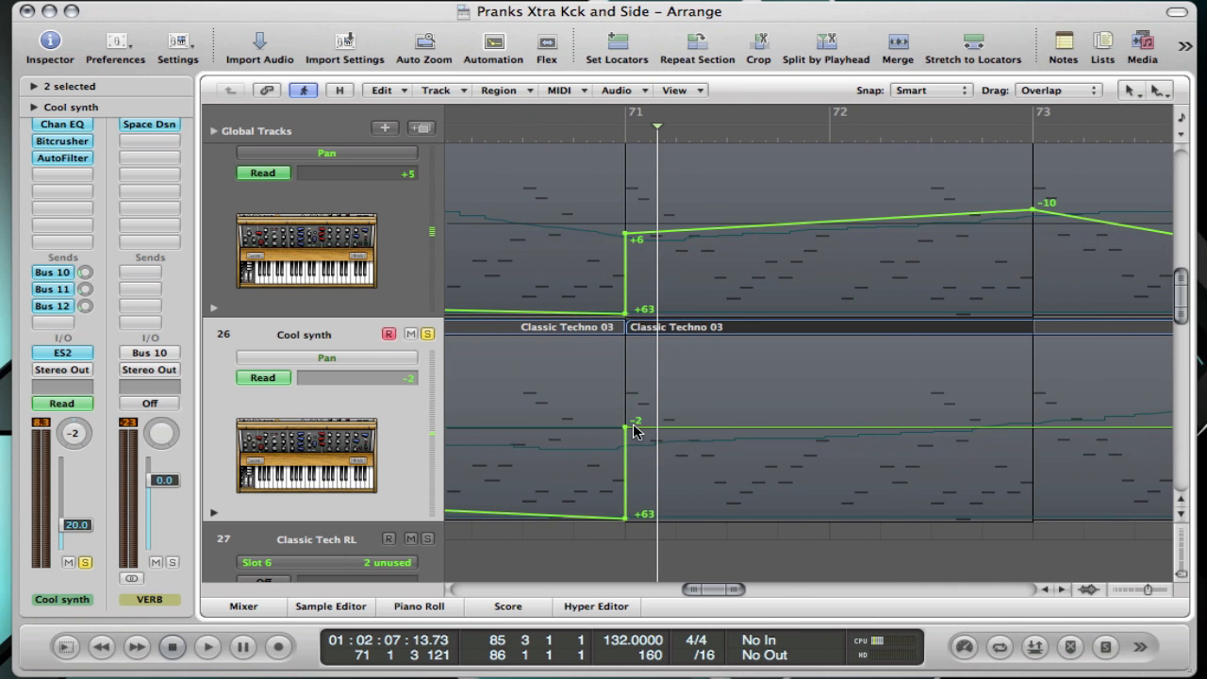
scroll(566, 308, "left", 4)
scroll(566, 309, "left", 5)
double_click(528, 135)
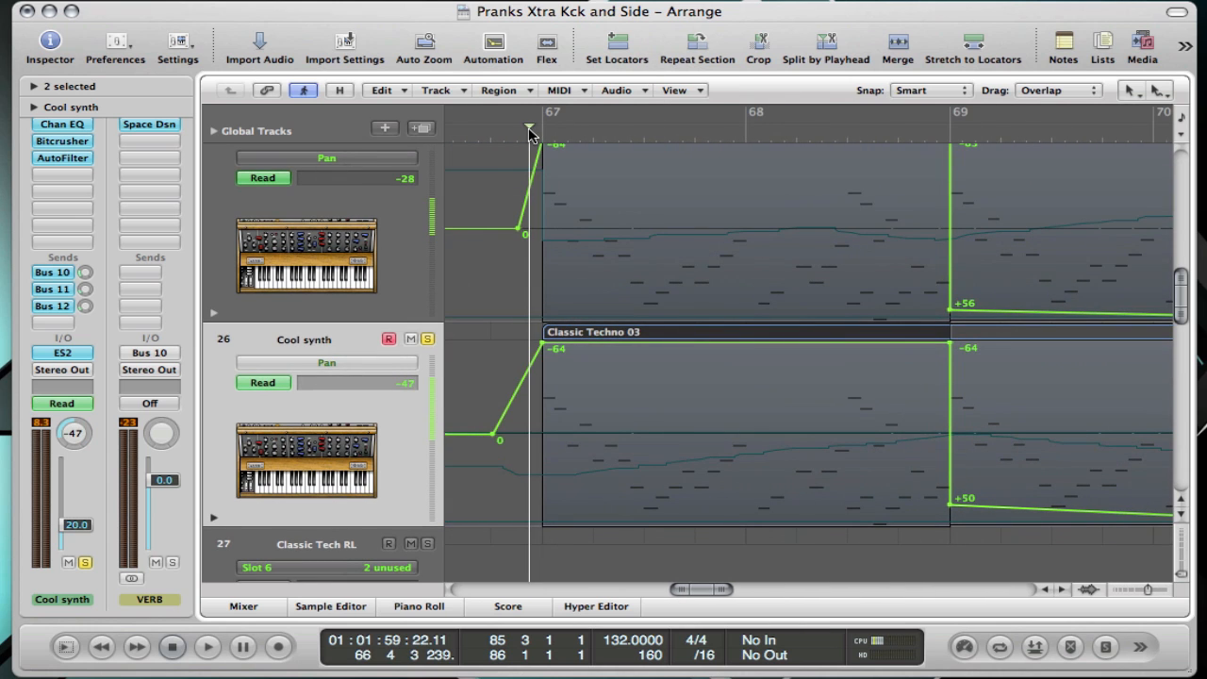
key("space")
- Add a pan point of -18 at bar 73 on the Cool synth track
scroll(647, 296, "right", 6)
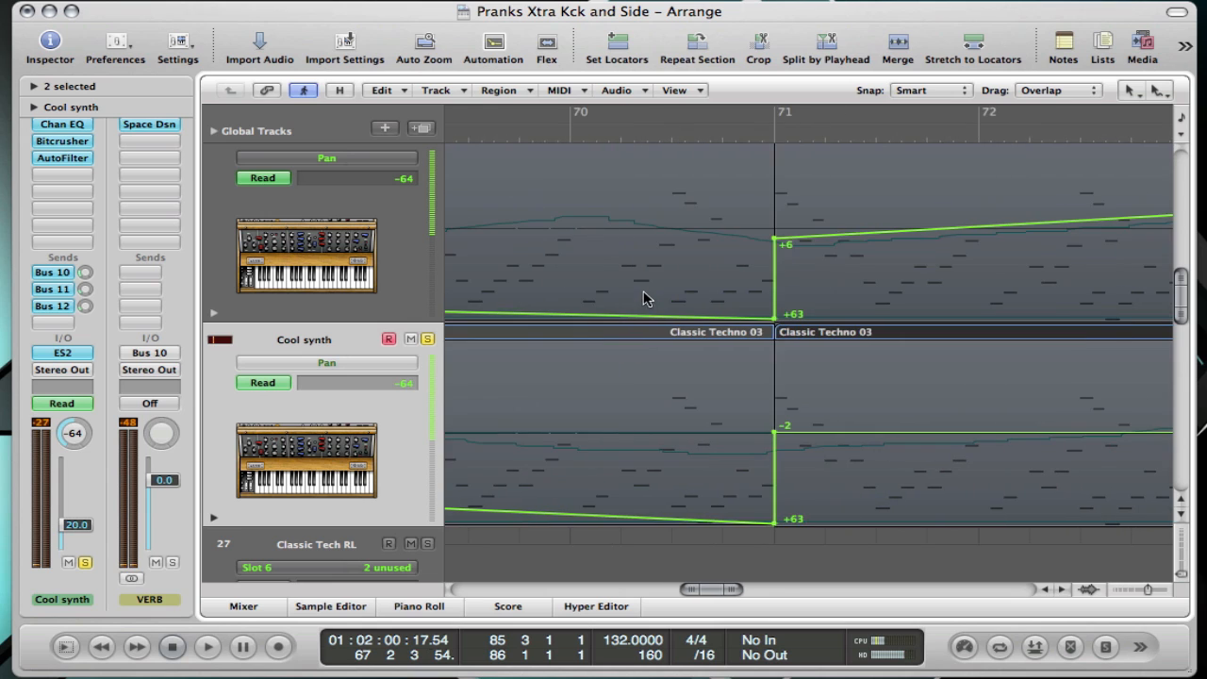
scroll(891, 364, "right", 3)
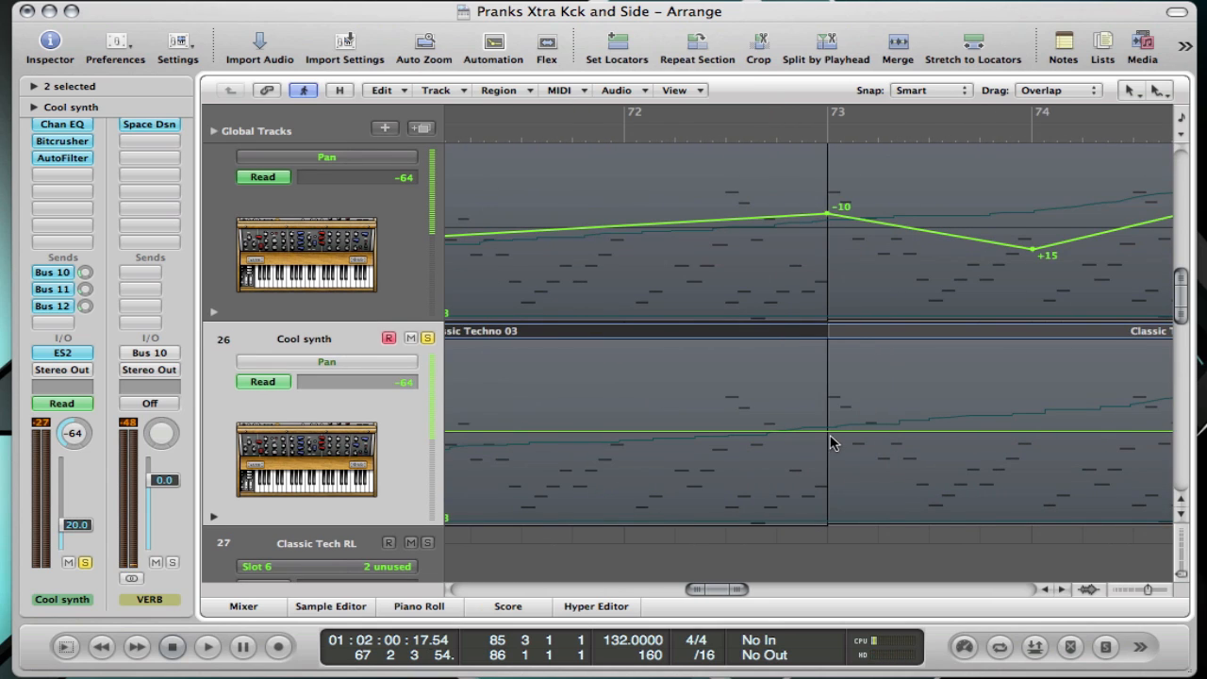
left_click_drag(828, 431, 829, 407)
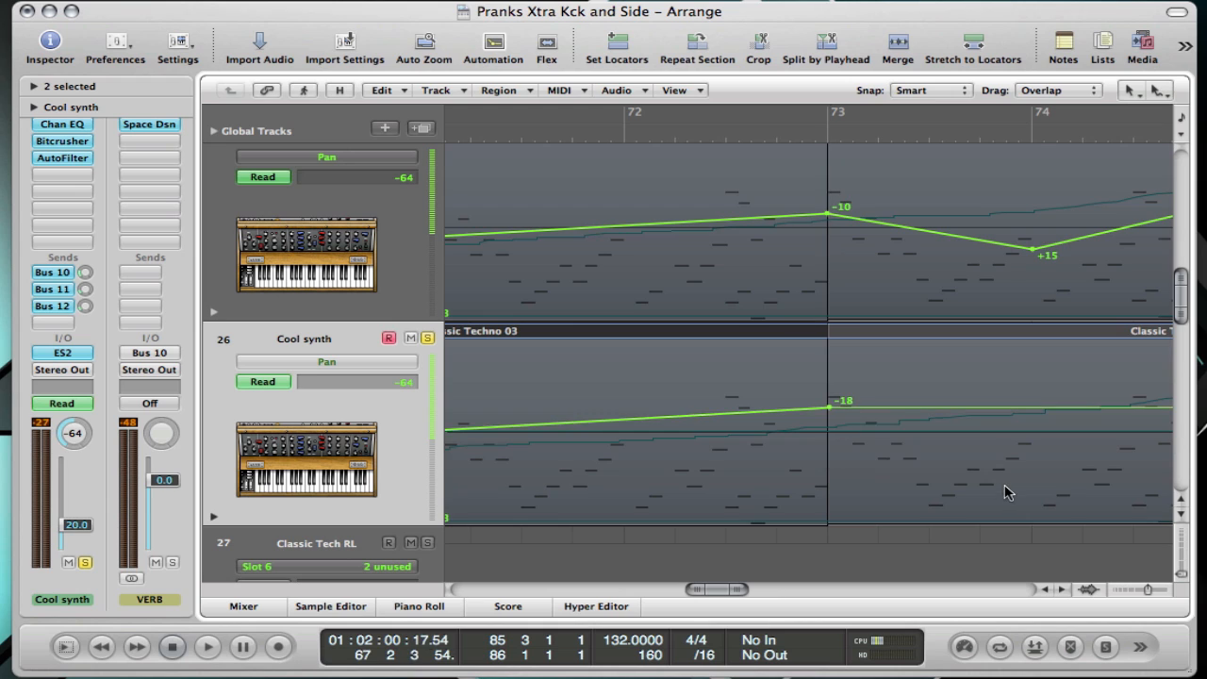
- Add pan points on the Cool synth track of +16 at bar 74 and -9 at bar 75
scroll(1009, 492, "right", 2)
scroll(1009, 492, "right", 5)
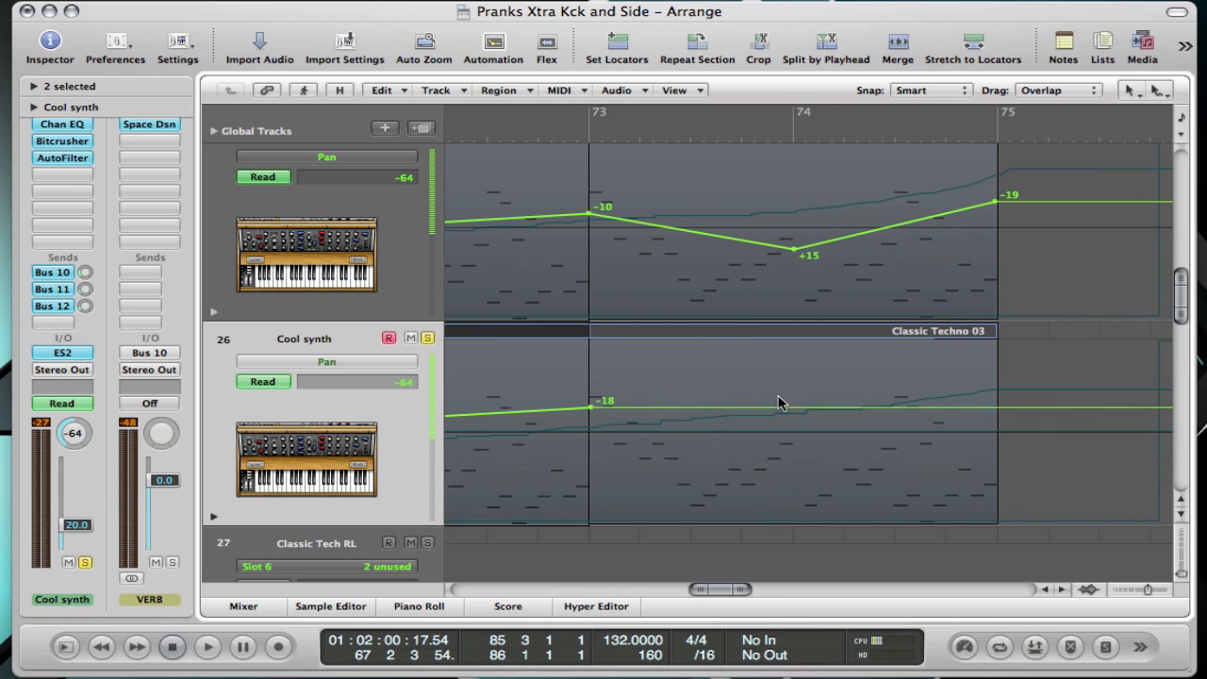
left_click(792, 138)
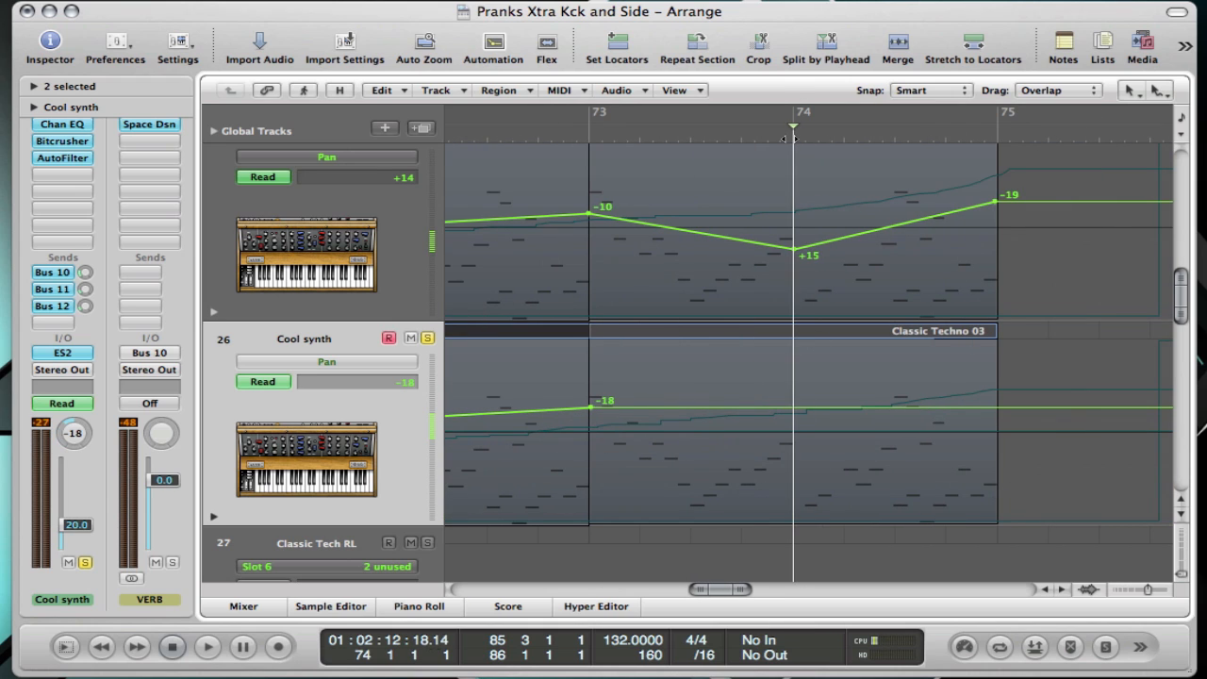
left_click(793, 408)
left_click_drag(793, 407, 792, 453)
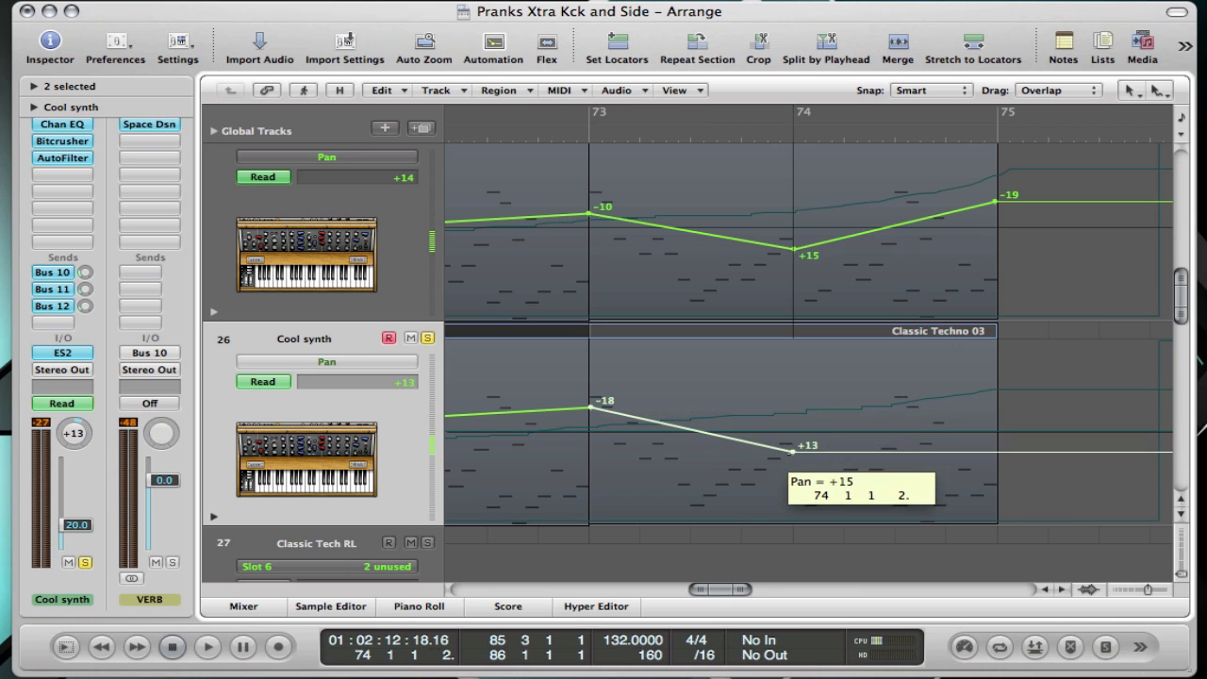
left_click(1001, 457)
left_click_drag(1001, 456, 1001, 420)
- Play the soloed Cool synth track from just before bar 67 past bar 75 to hear the pan automation
scroll(971, 415, "left", 5)
scroll(929, 400, "left", 8)
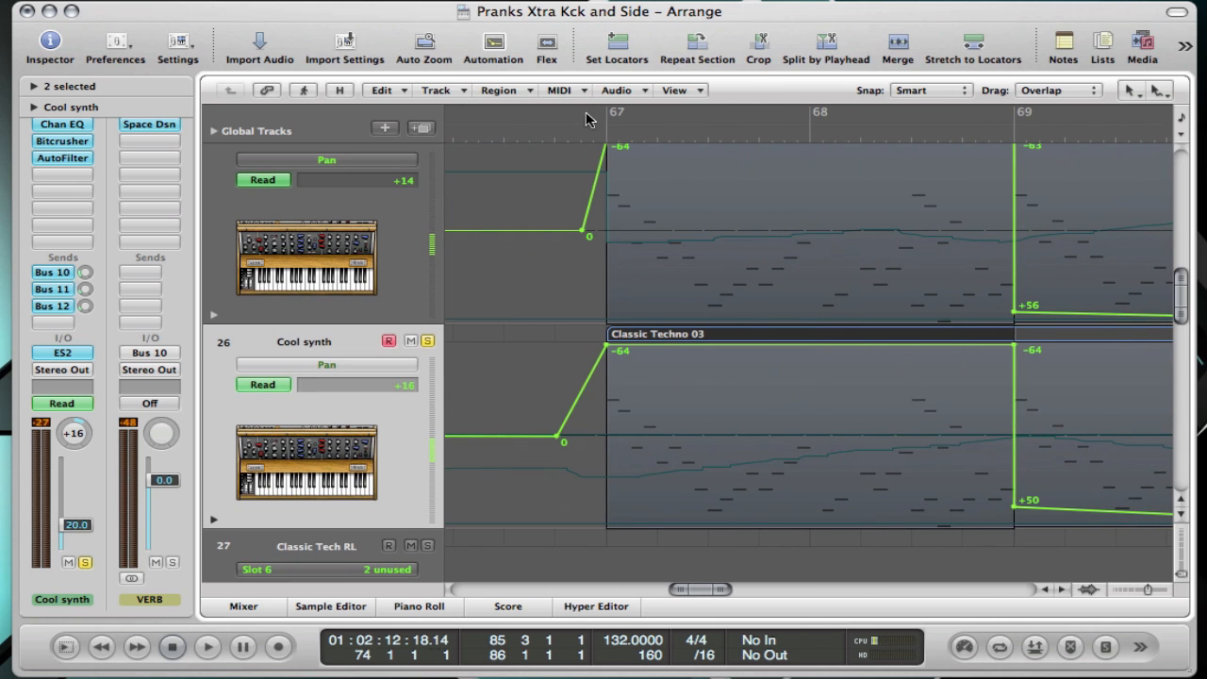
left_click(591, 120)
key("space")
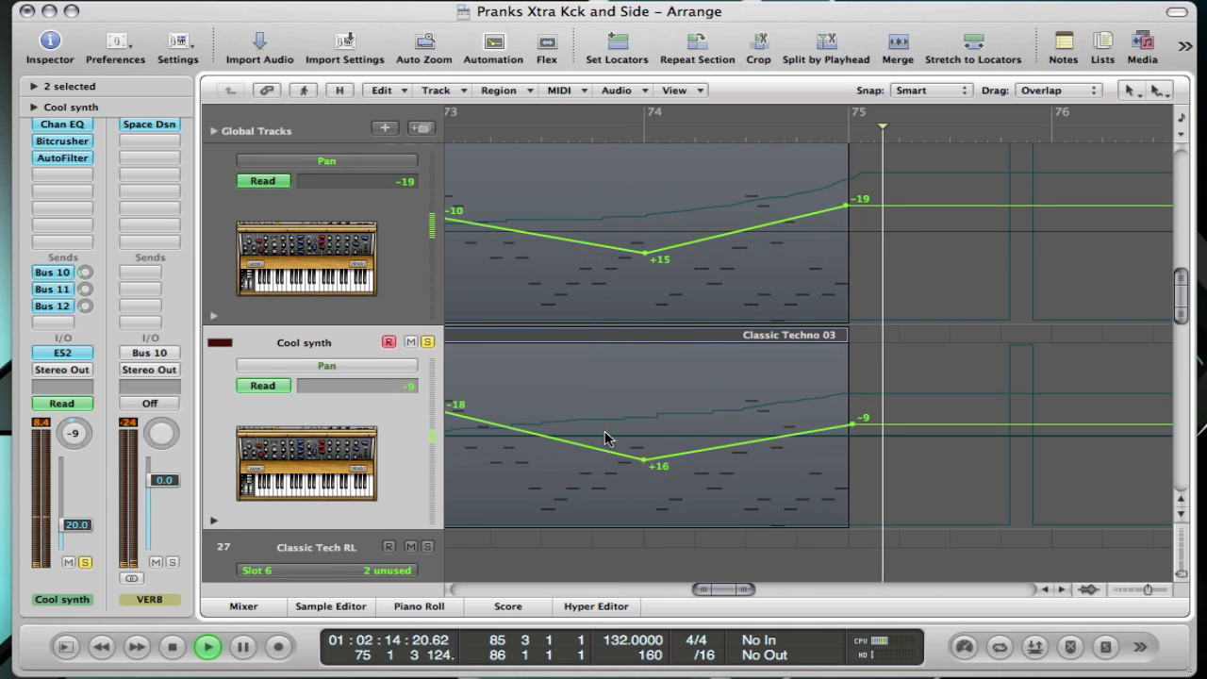
key("space")
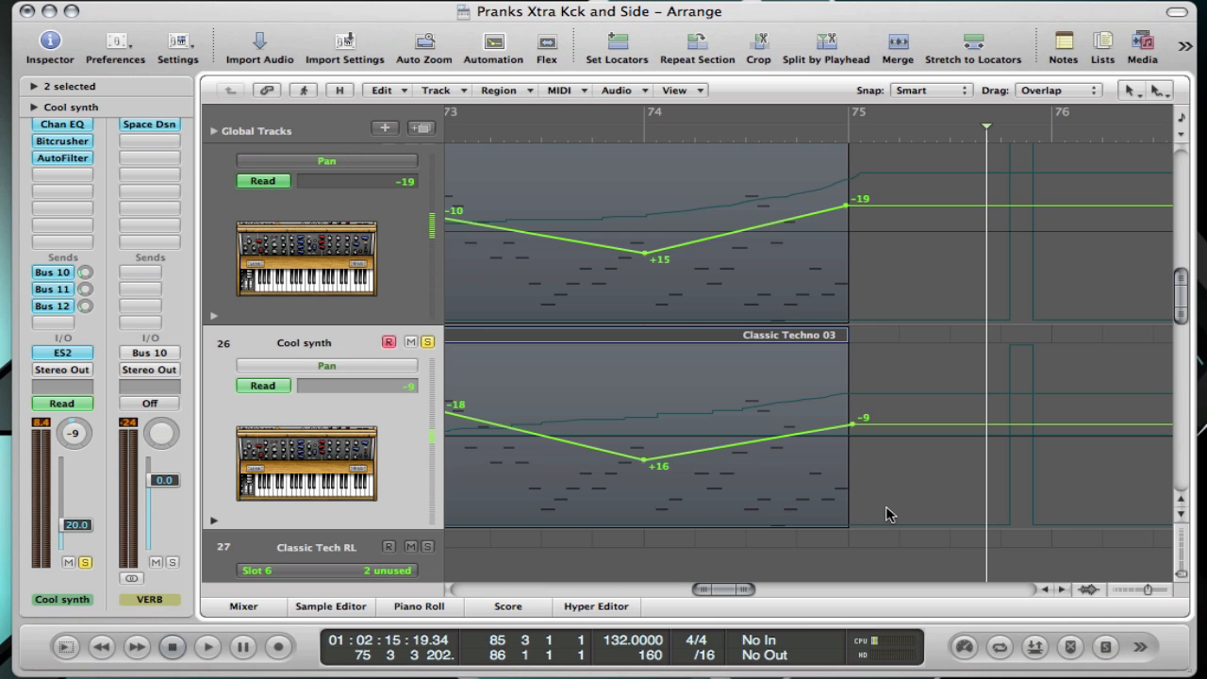
- Turn off solo on the Cool synth track and hide the track automation
scroll(885, 514, "left", 10)
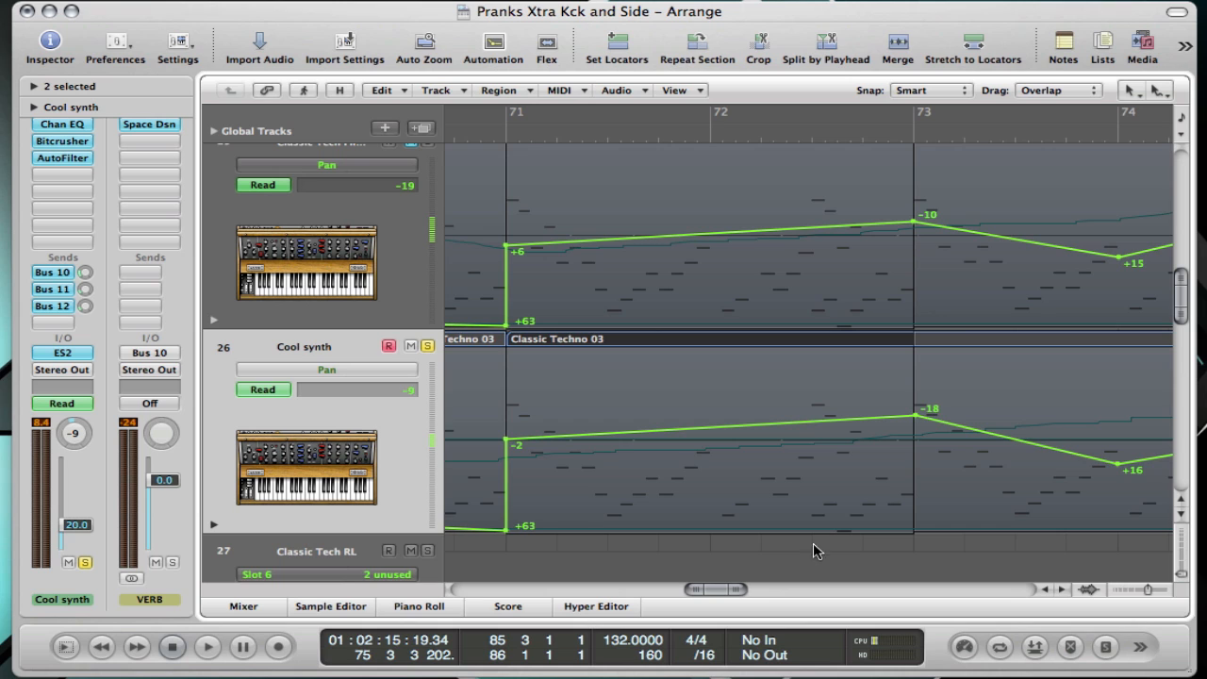
scroll(802, 562, "left", 4)
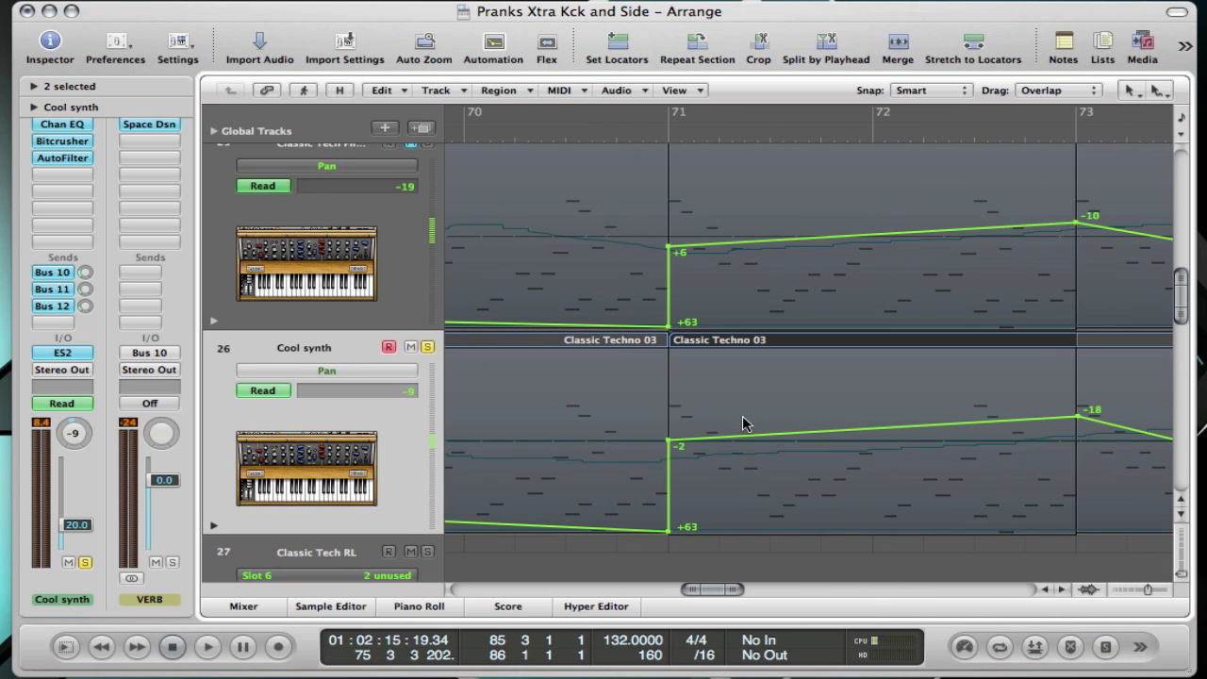
left_click(427, 346)
scroll(624, 276, "left", 15)
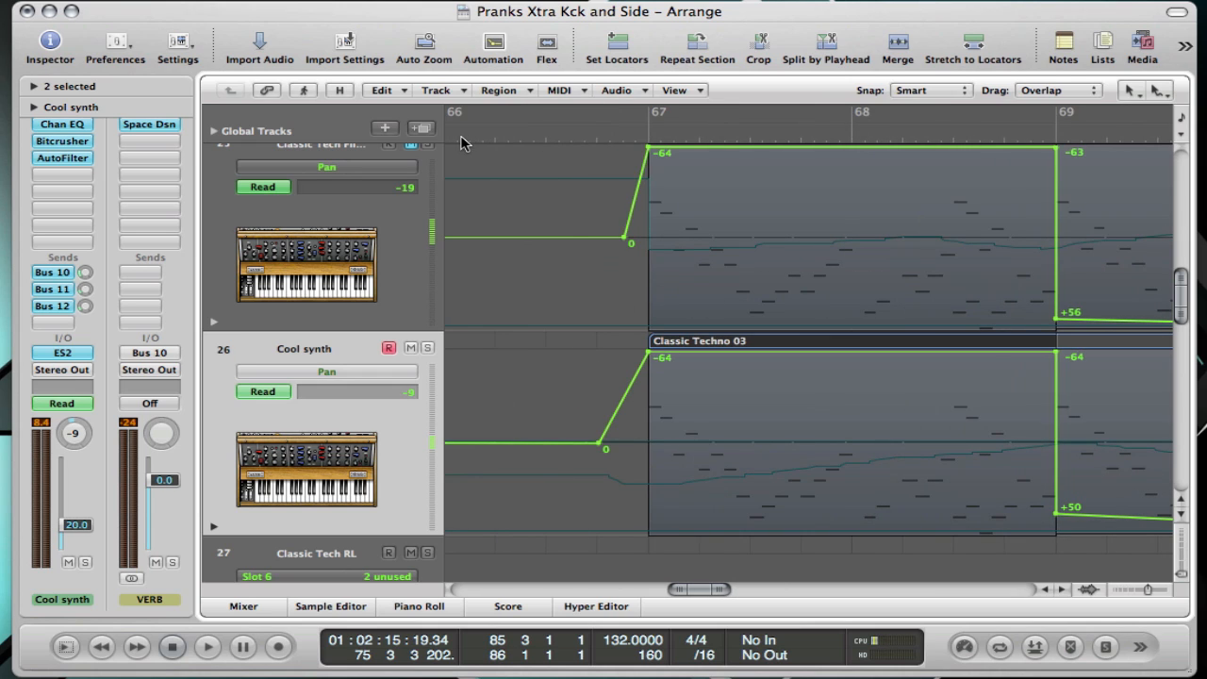
scroll(460, 139, "left", 9)
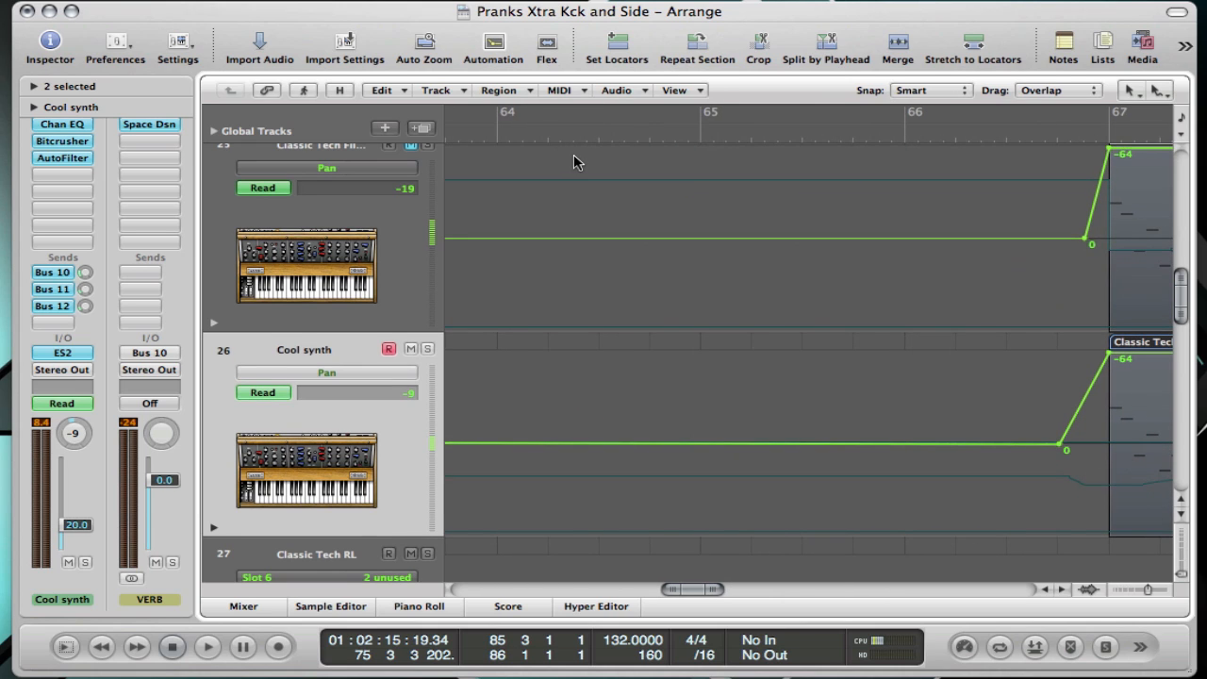
key("a")
- Examine where the Classic Techno 03 regions on tracks 25 and 26 sit within the whole arrangement
scroll(577, 156, "down", 10)
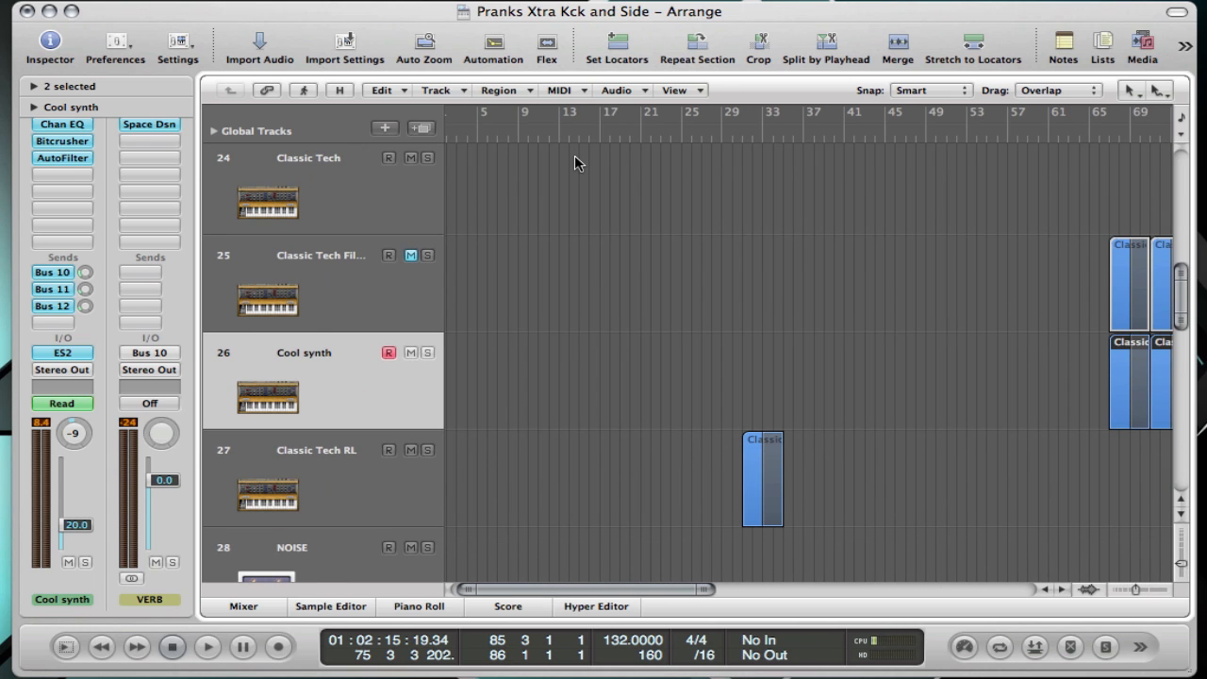
scroll(574, 162, "right", 5)
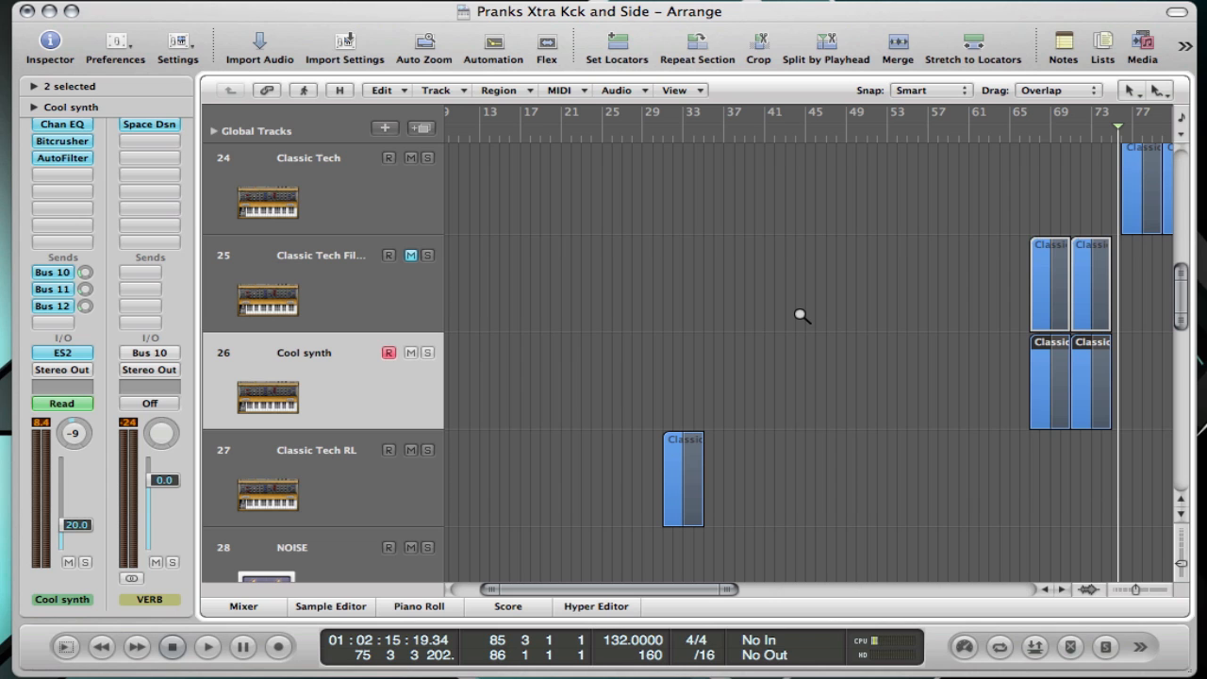
scroll(800, 315, "down", 1)
scroll(800, 315, "up", 2)
scroll(800, 314, "down", 6)
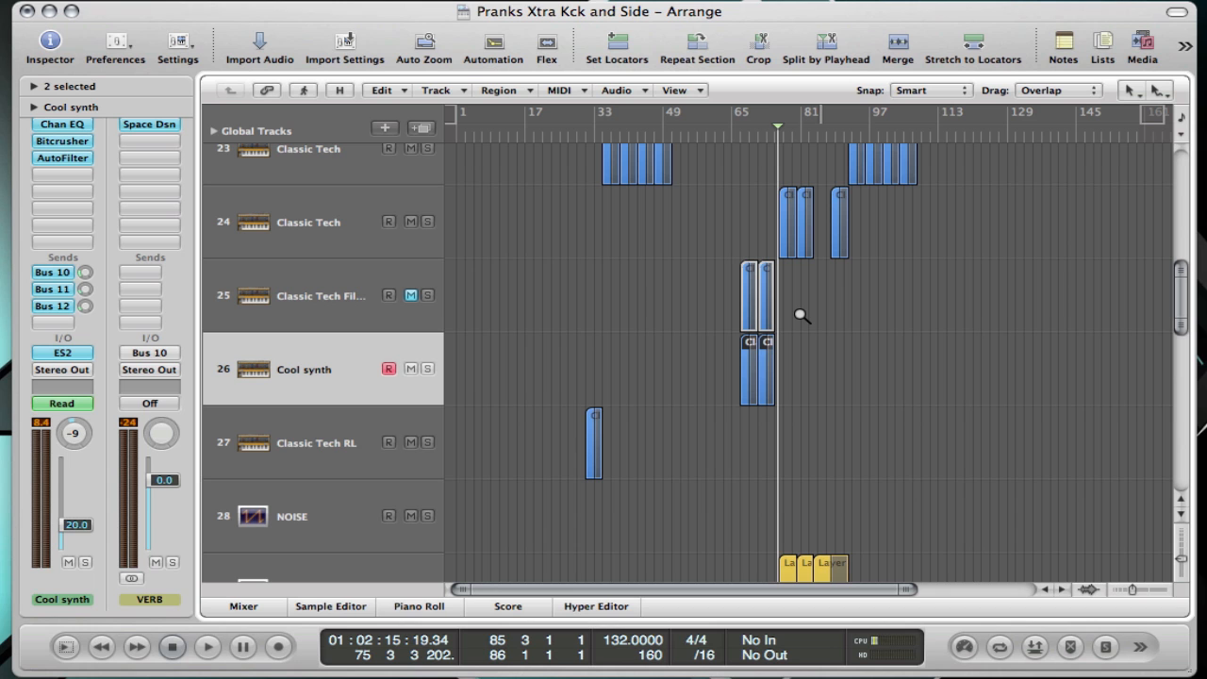
scroll(800, 315, "up", 5)
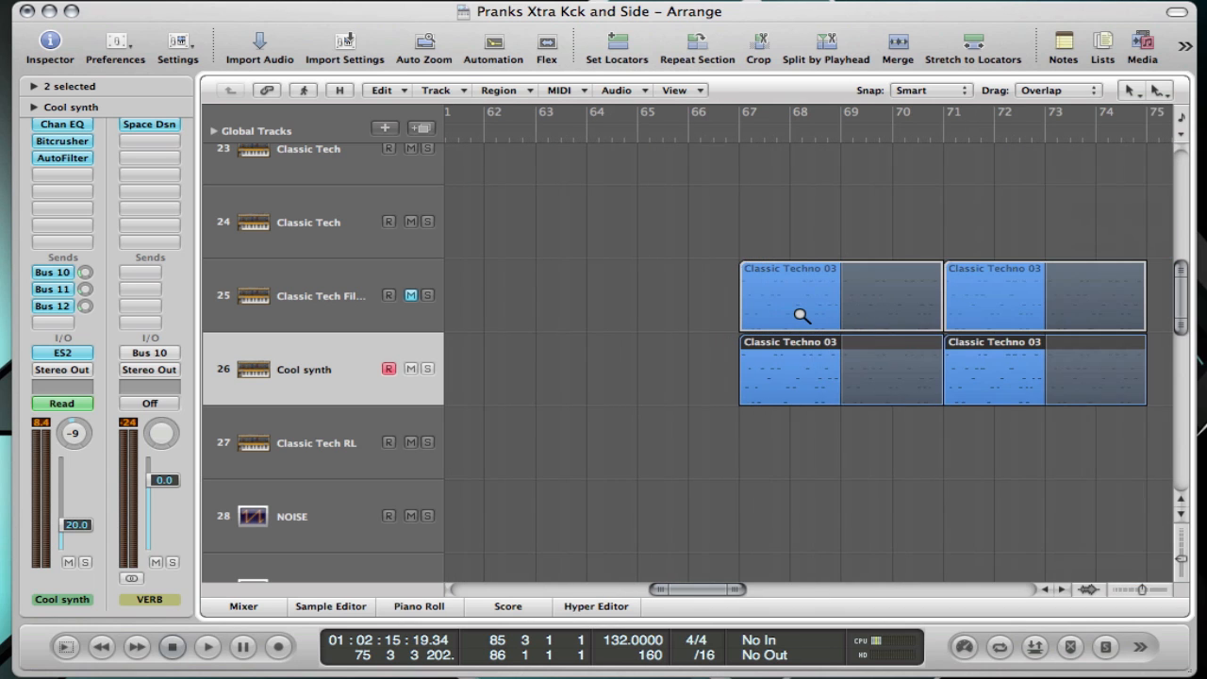
scroll(800, 315, "down", 3)
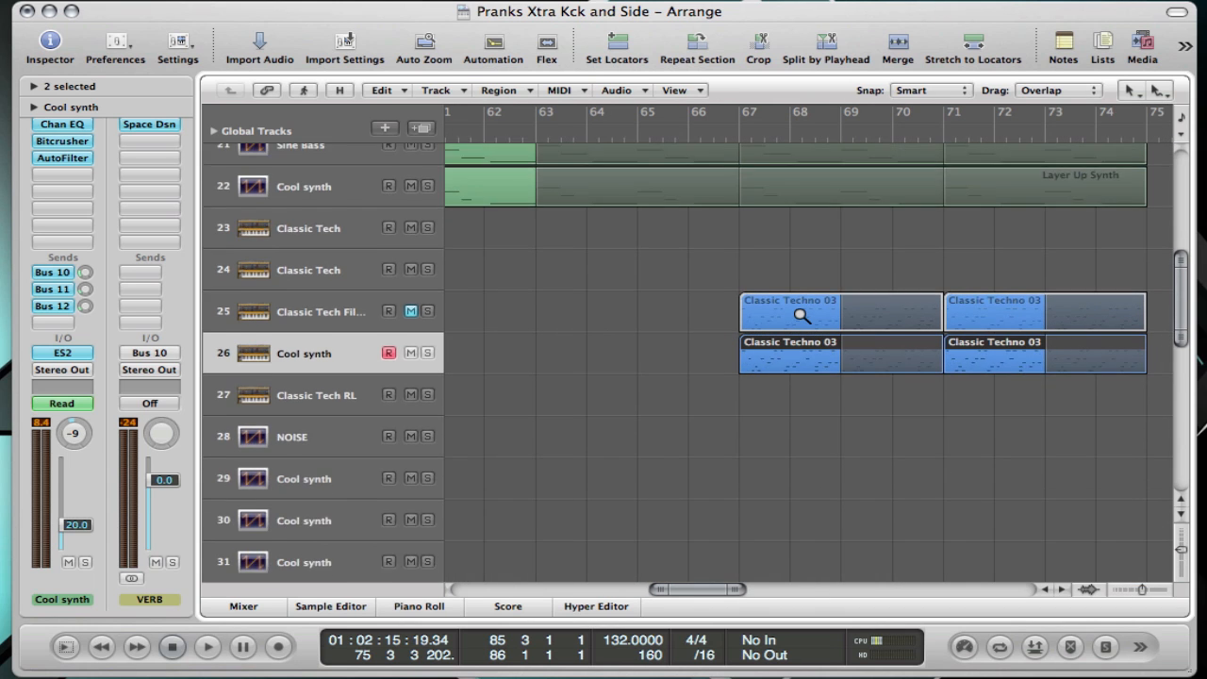
scroll(800, 315, "up", 2)
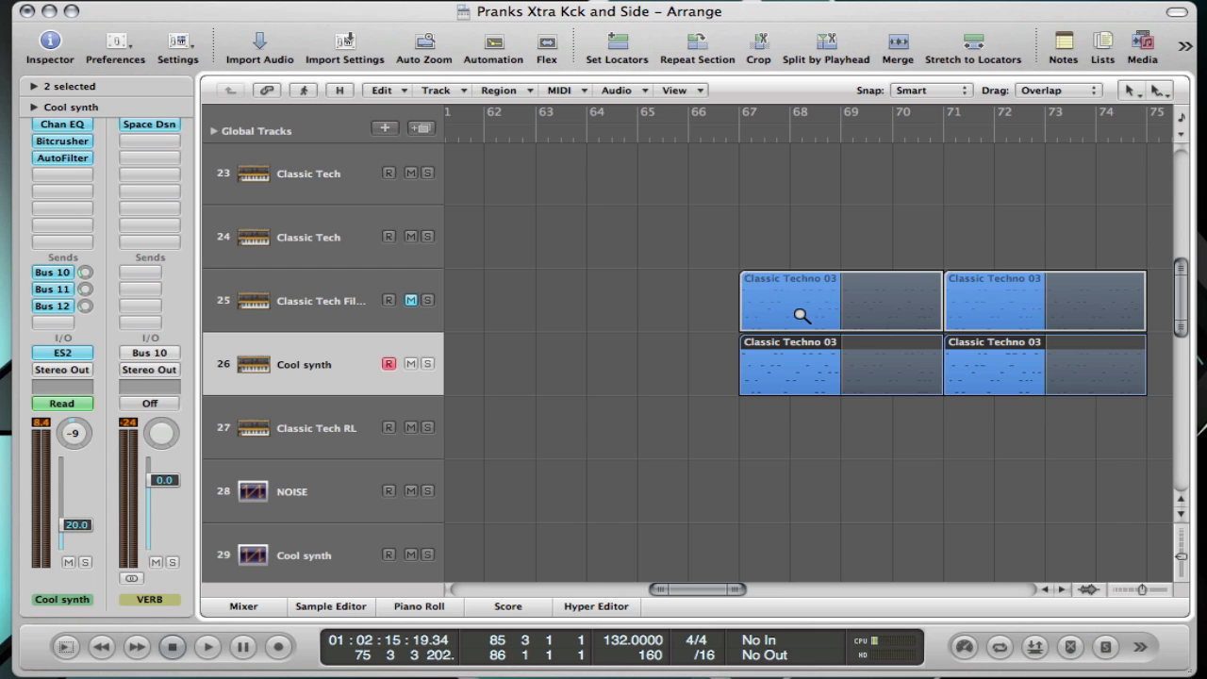
key("ctrl+alt+Left")
key("ctrl+alt+Left")
key("ctrl+alt+Left")
key("ctrl+alt+Left")
key("ctrl+alt+Left")
key("ctrl+alt+Left")
key("ctrl+alt+Up")
key("ctrl+alt+Up")
key("ctrl+alt+Up")
key("ctrl+alt+Up")
key("ctrl+alt+Up")
key("ctrl+alt+Up")
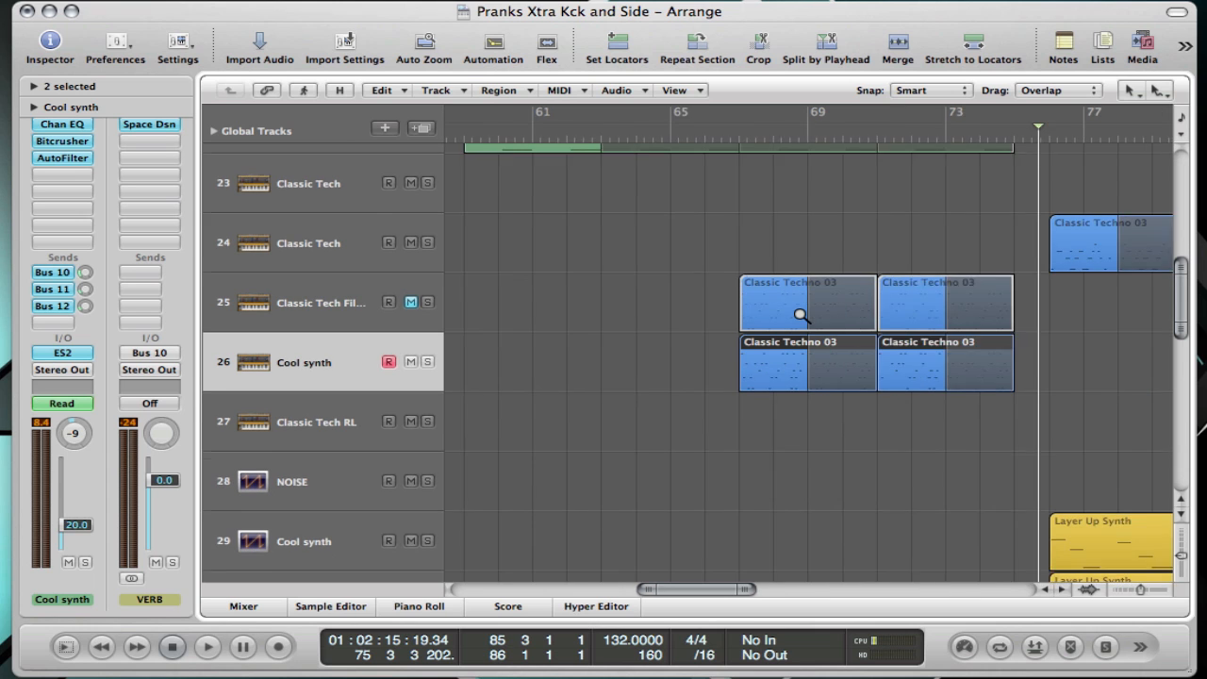
scroll(800, 314, "down", 4)
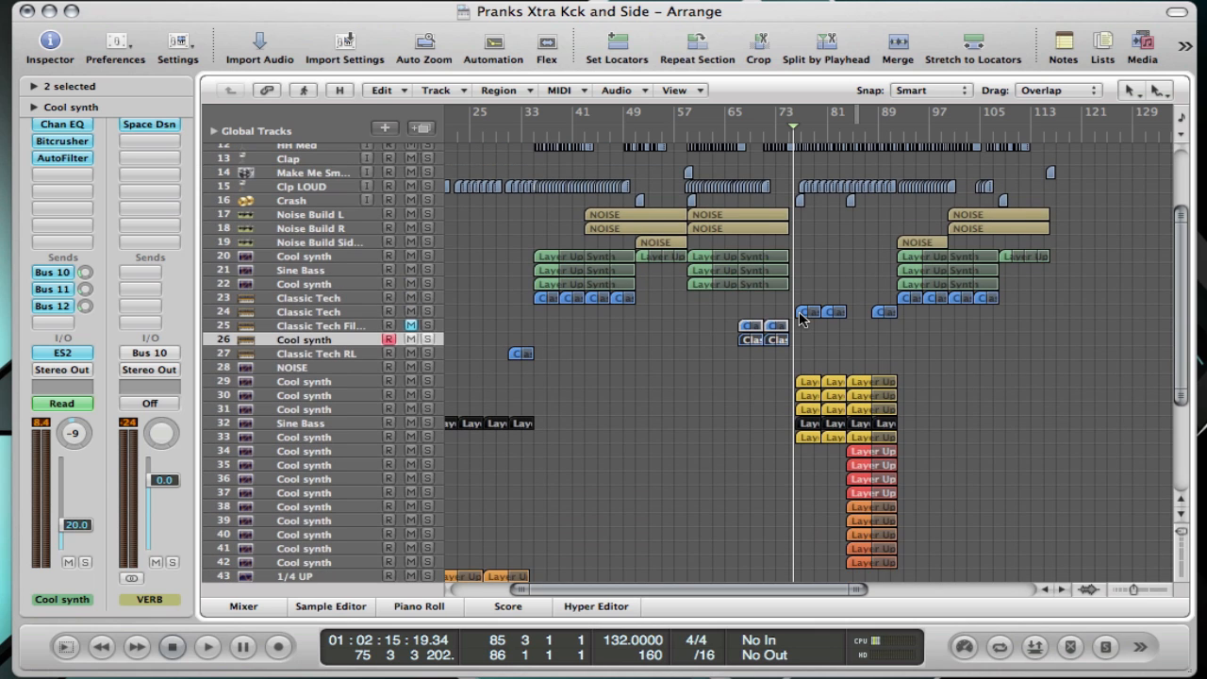
- Play the full arrangement from about bar 55 to bar 77 to hear the panned Cool synth in the mix
left_click(671, 137)
key("space")
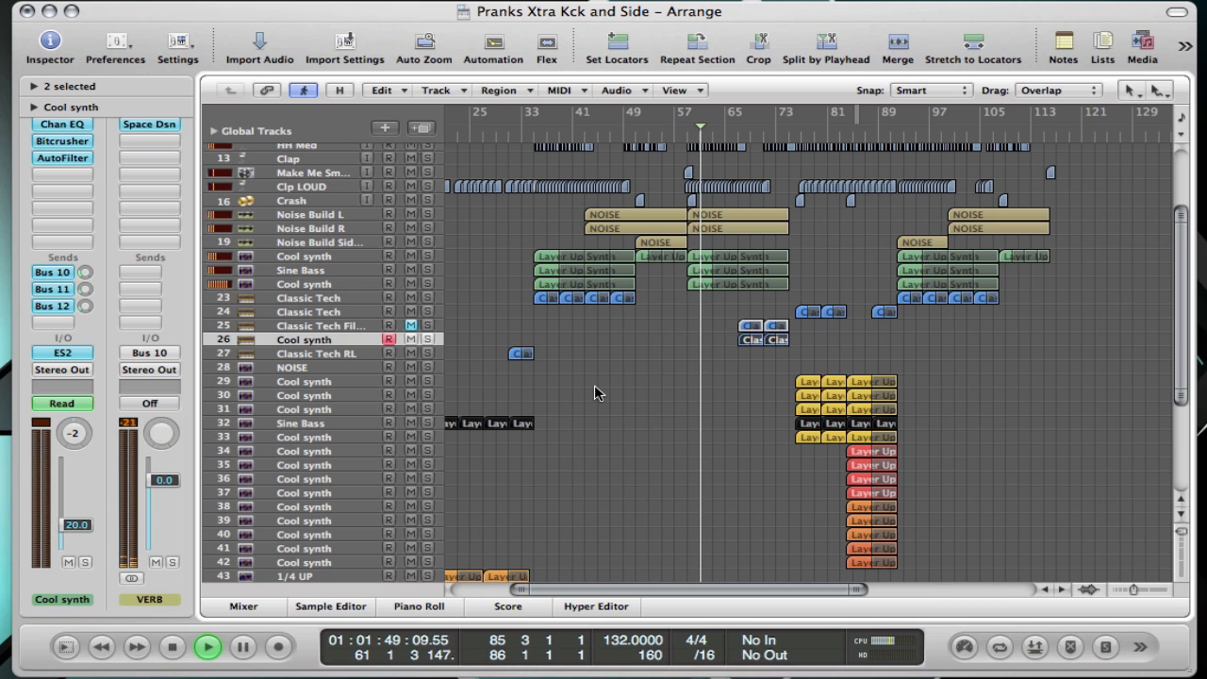
scroll(594, 383, "up", 3)
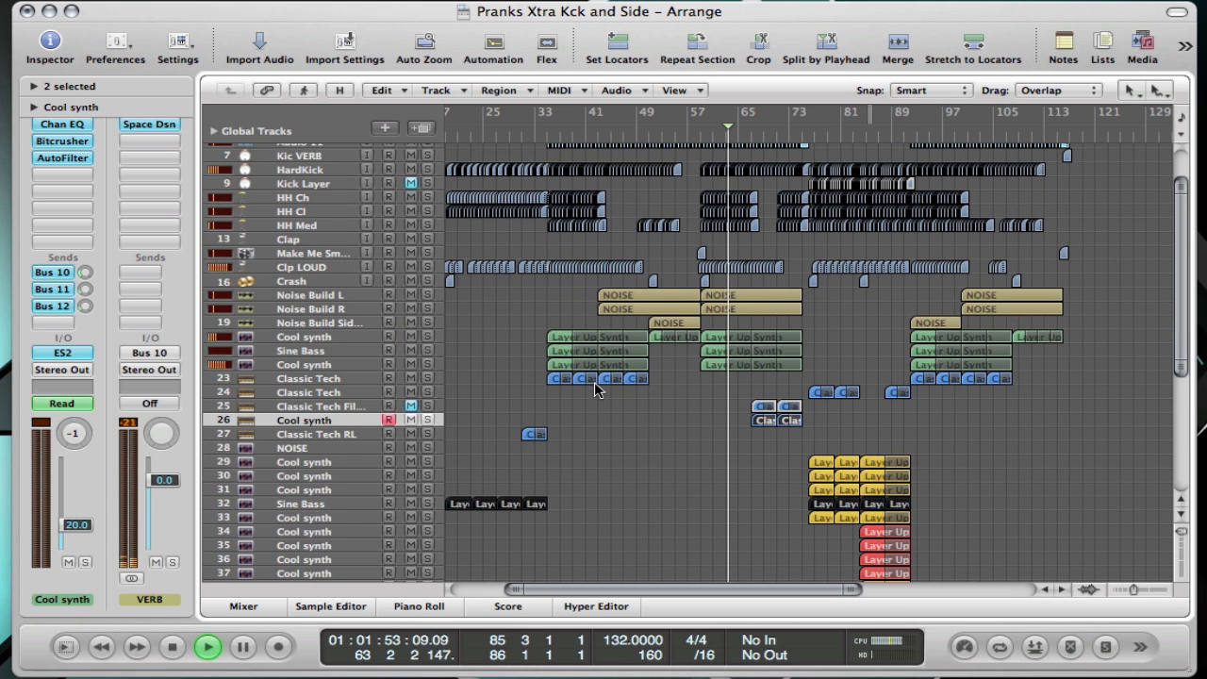
scroll(594, 389, "up", 3)
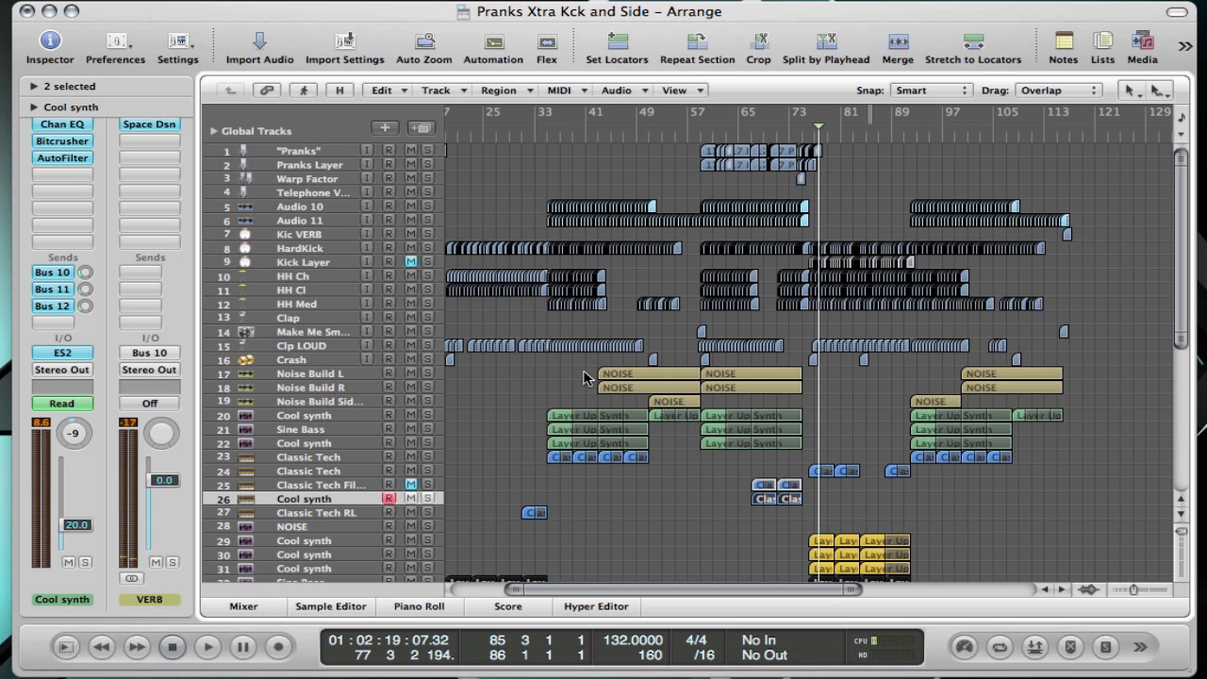
- Deselect the Classic Techno 03 regions and move the playhead to bar 68
left_click(671, 487)
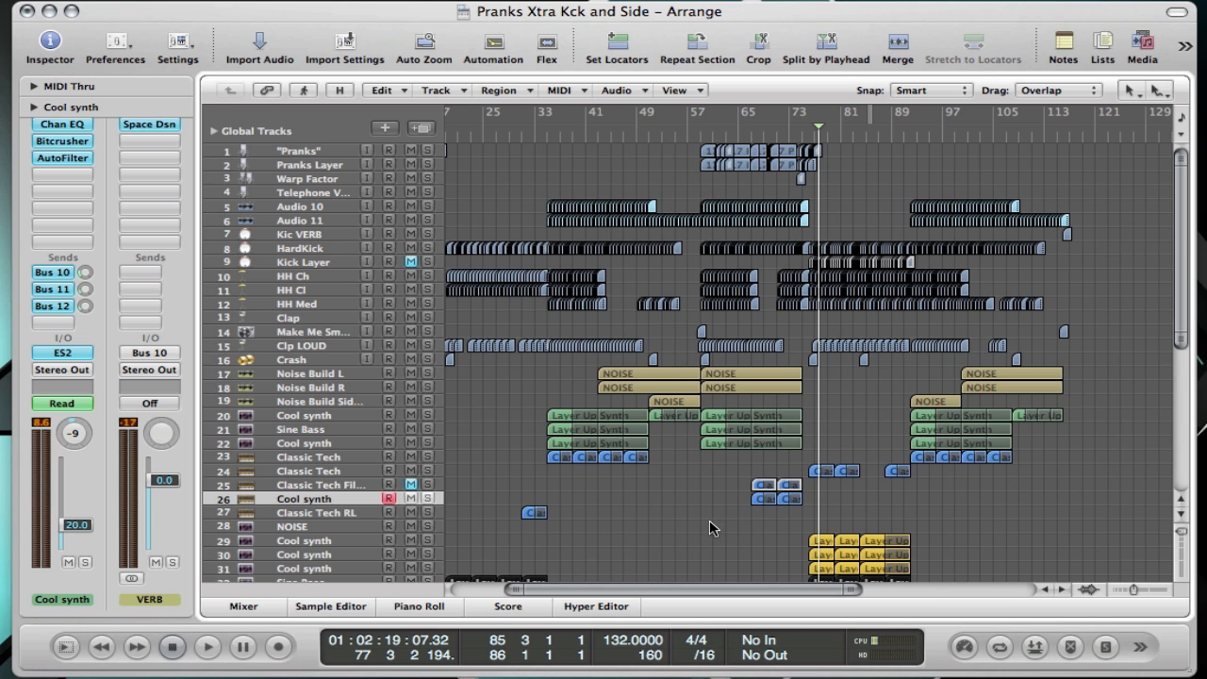
left_click(763, 137)
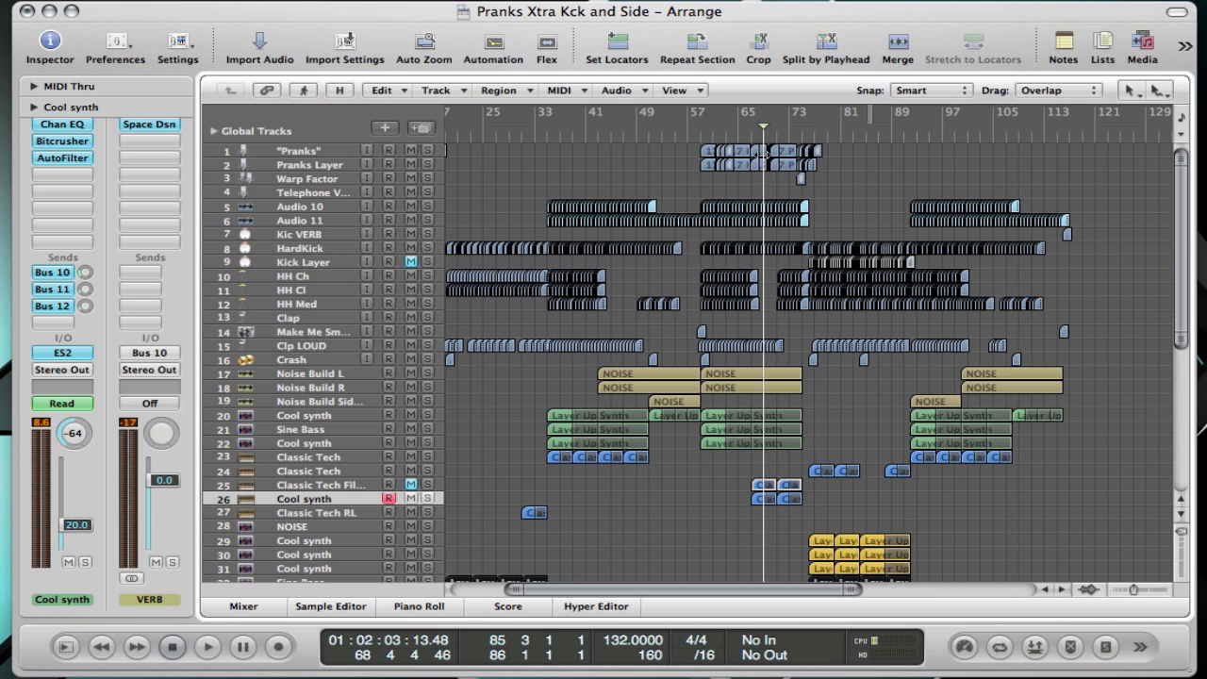
- Show the track automation and examine the pan curves of the HH Ch, HH Cl and HH Med tracks around bars 70 to 75
key("ctrl+alt+Right")
key("ctrl+alt+Right")
key("ctrl+alt+Right")
key("ctrl+alt+Right")
key("ctrl+alt+Right")
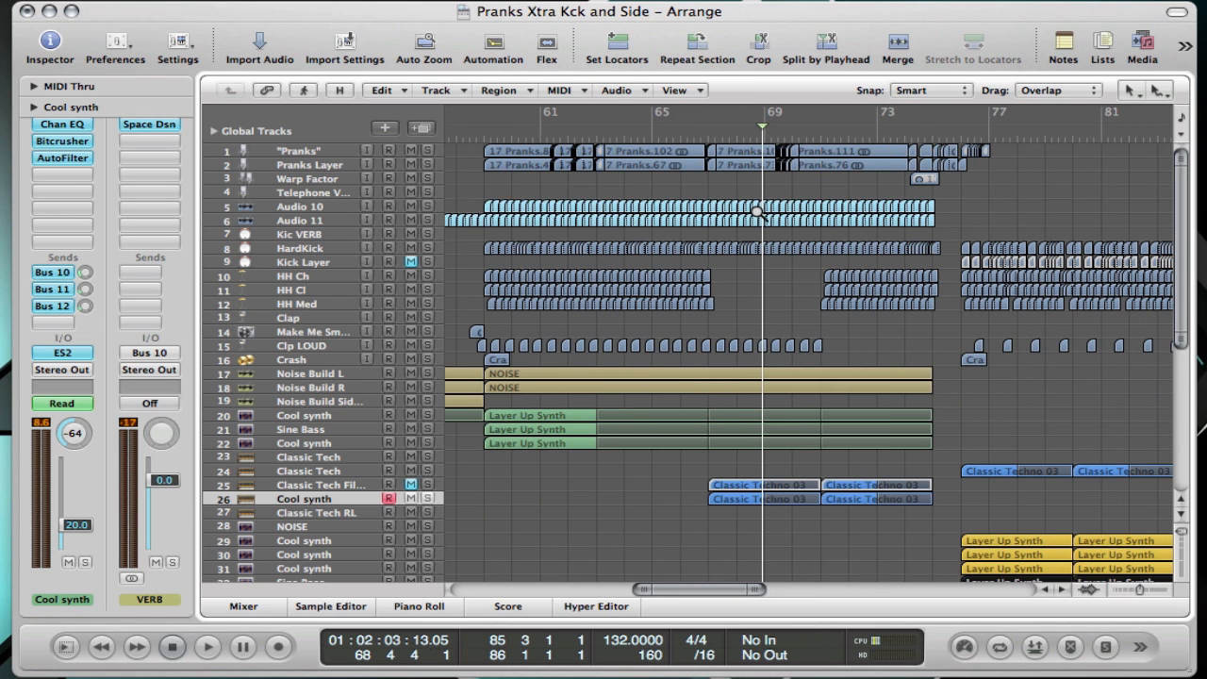
key("space")
scroll(756, 210, "down", 2)
key("a")
scroll(858, 273, "up", 1)
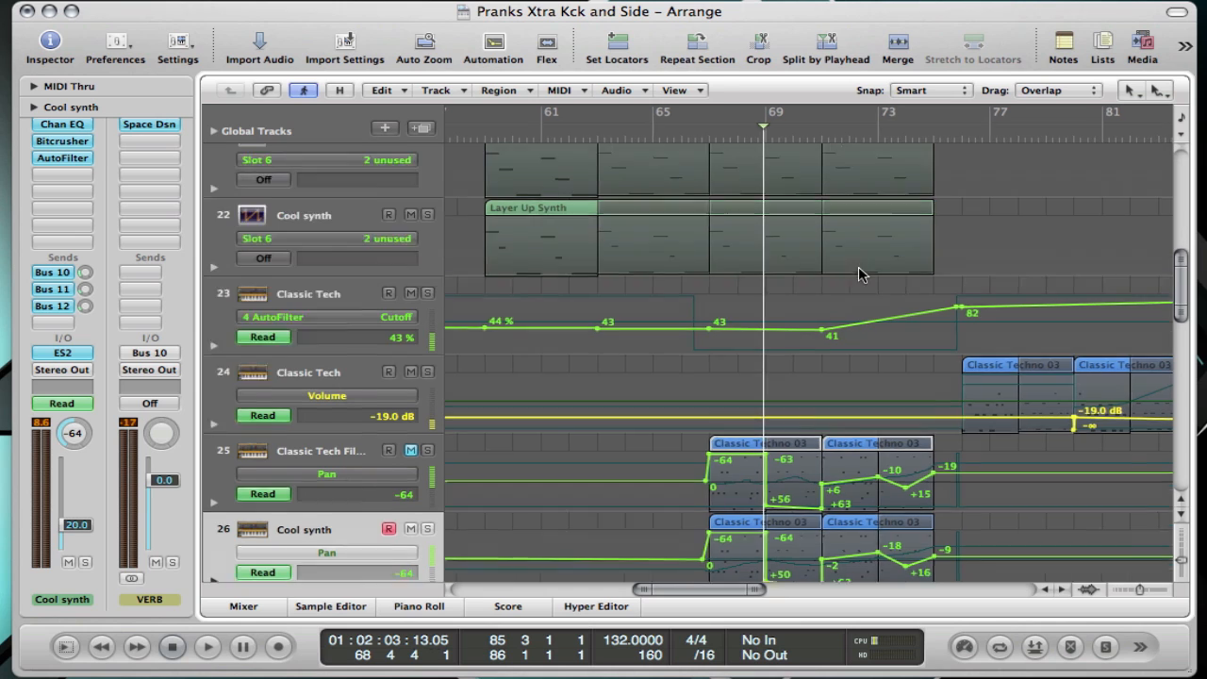
scroll(858, 274, "down", 5)
scroll(859, 265, "up", 12)
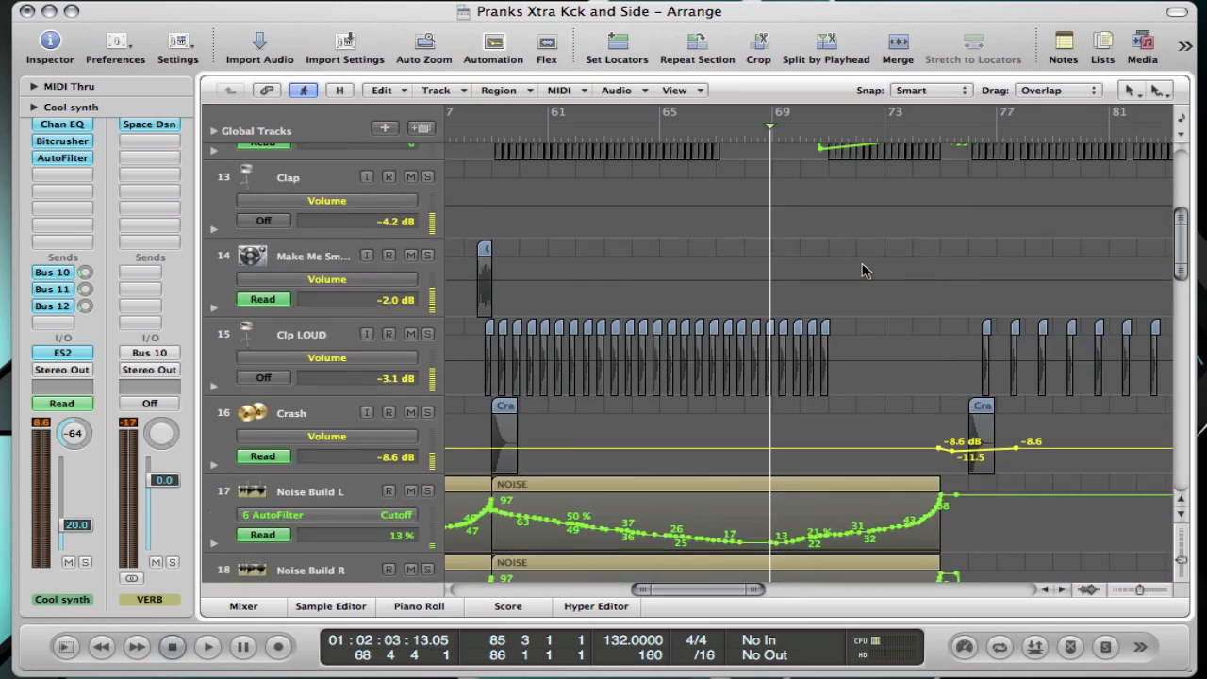
scroll(864, 270, "up", 1)
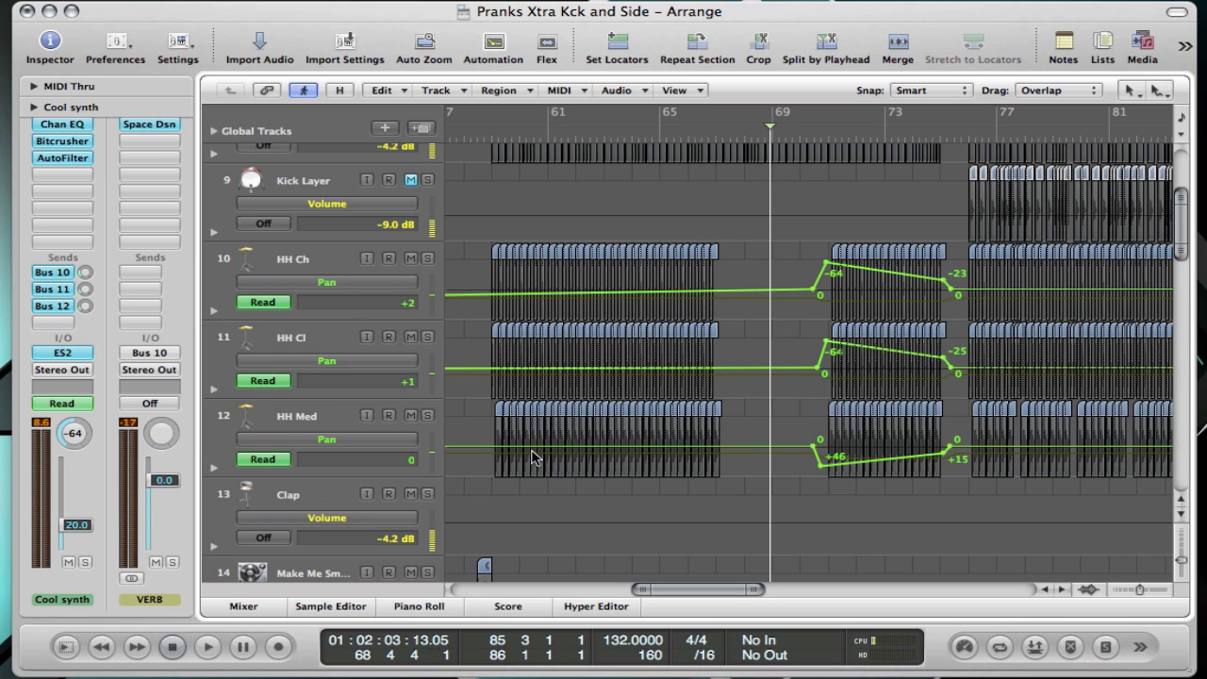
- Move the pan points near bar 75 to +8 on HH Med, -14 on HH Cl and -15 on HH Ch
left_click_drag(947, 459, 946, 451)
left_click_drag(942, 360, 943, 364)
left_click_drag(941, 286, 944, 290)
- Solo the HH Ch, HH Cl and HH Med tracks and play bars 70 to 75 to hear their panning
left_click(427, 258)
left_click(427, 336)
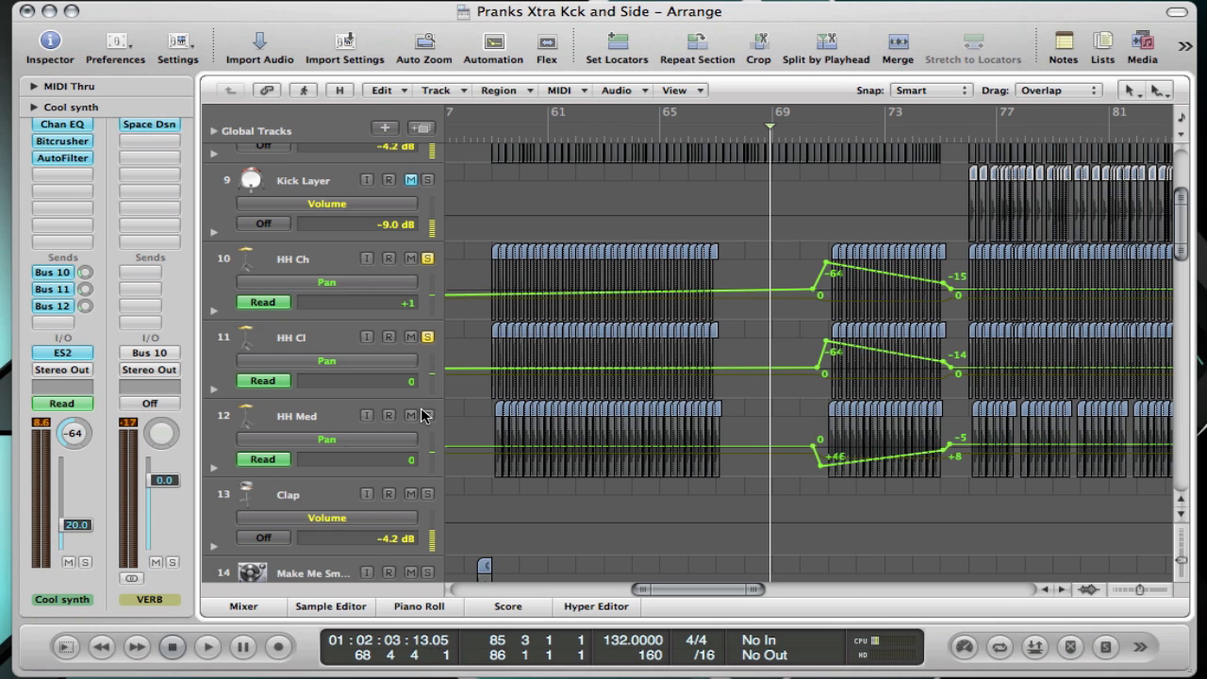
left_click(814, 137)
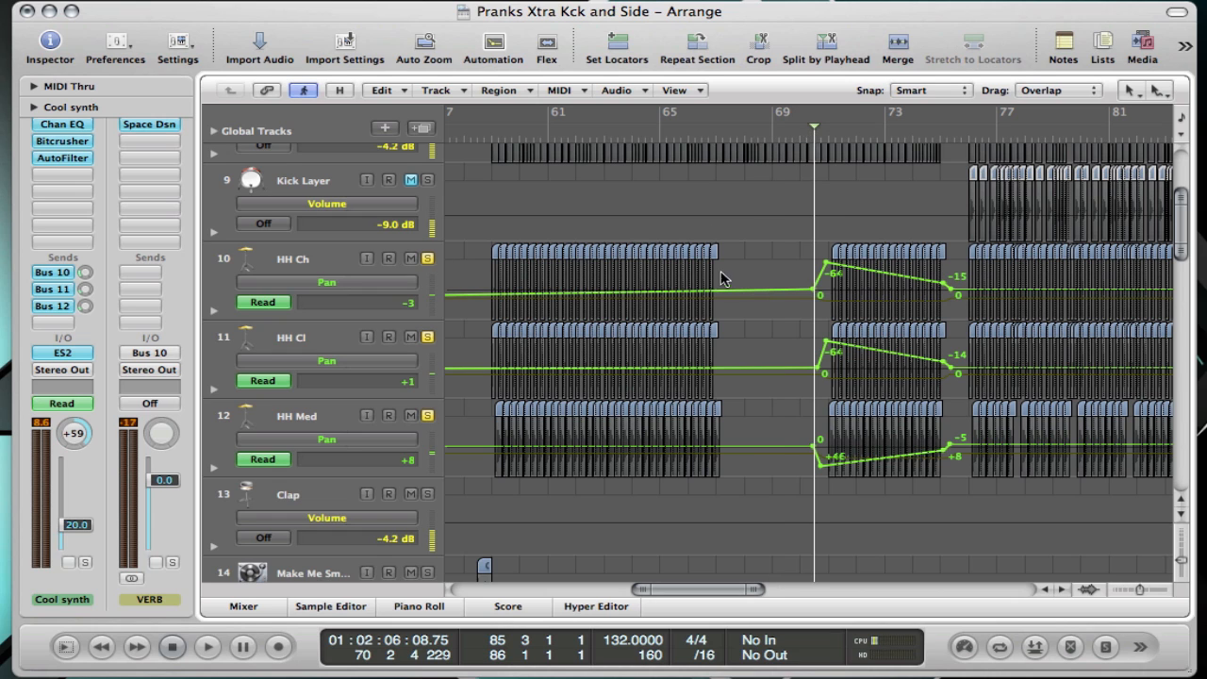
key("space")
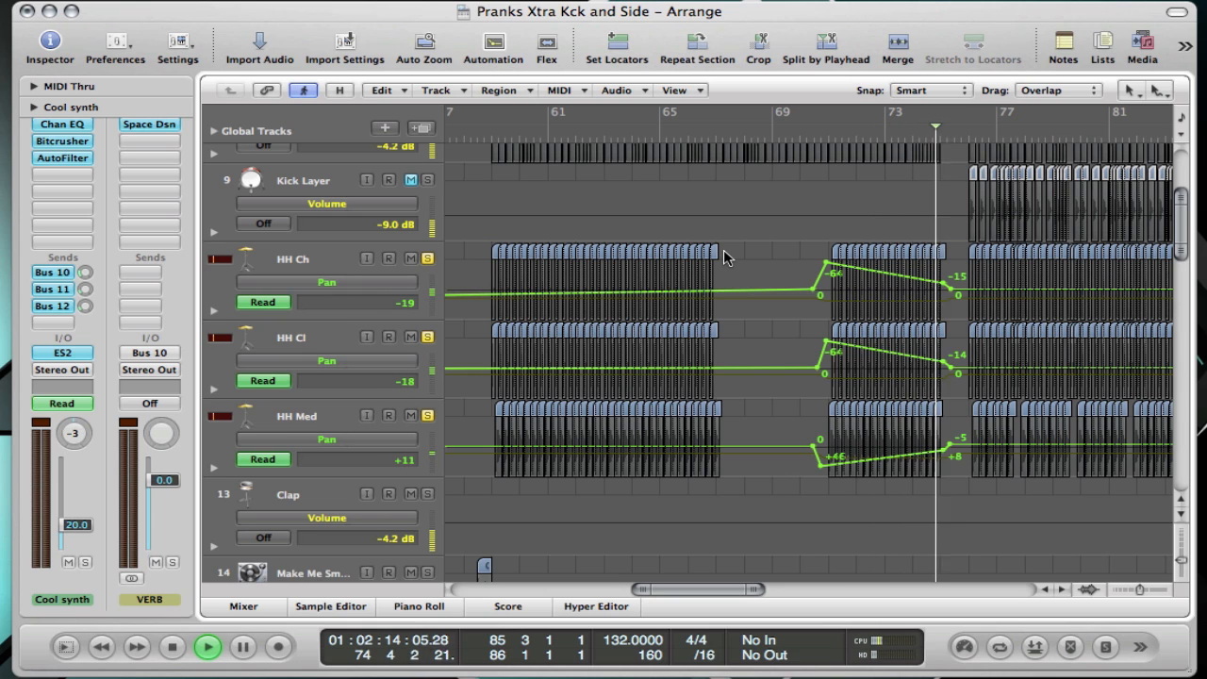
key("space")
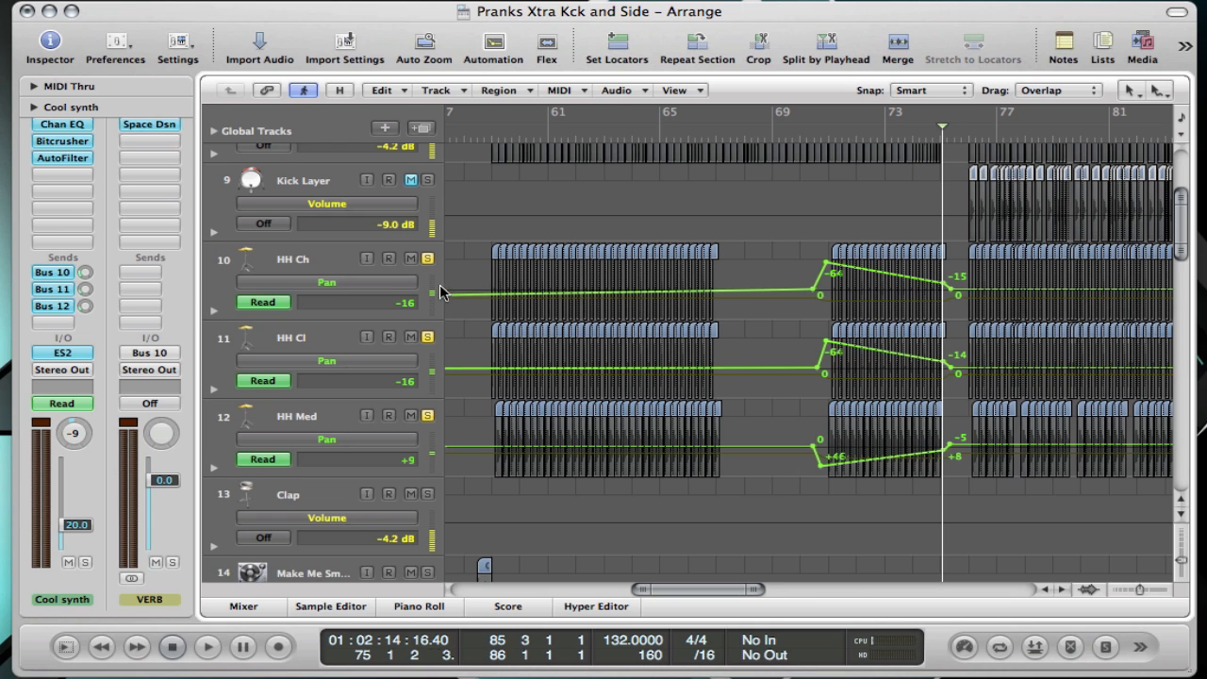
- Turn off solo on the HH Ch, HH Cl and HH Med tracks
left_click(426, 257)
left_click(428, 336)
left_click(427, 414)
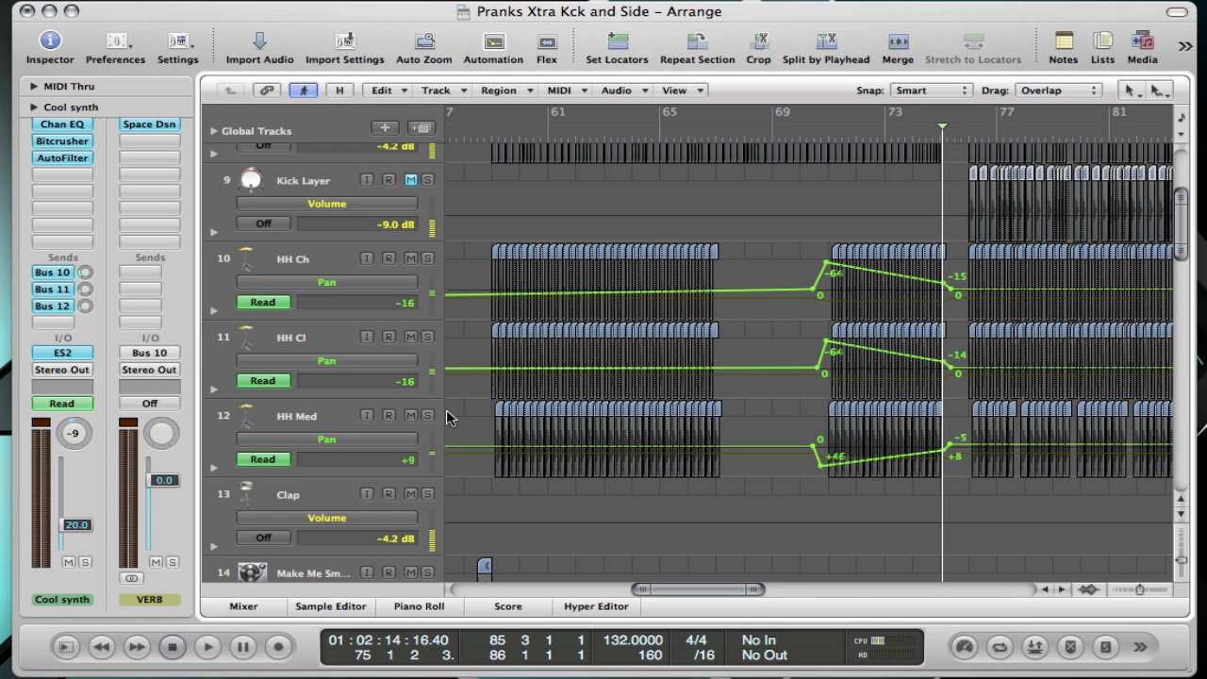
- Move the playhead just before the Classic Techno 03 regions at bar 67 and unmute the Classic Tech filter track 25
scroll(660, 330, "down", 3)
scroll(663, 328, "down", 10)
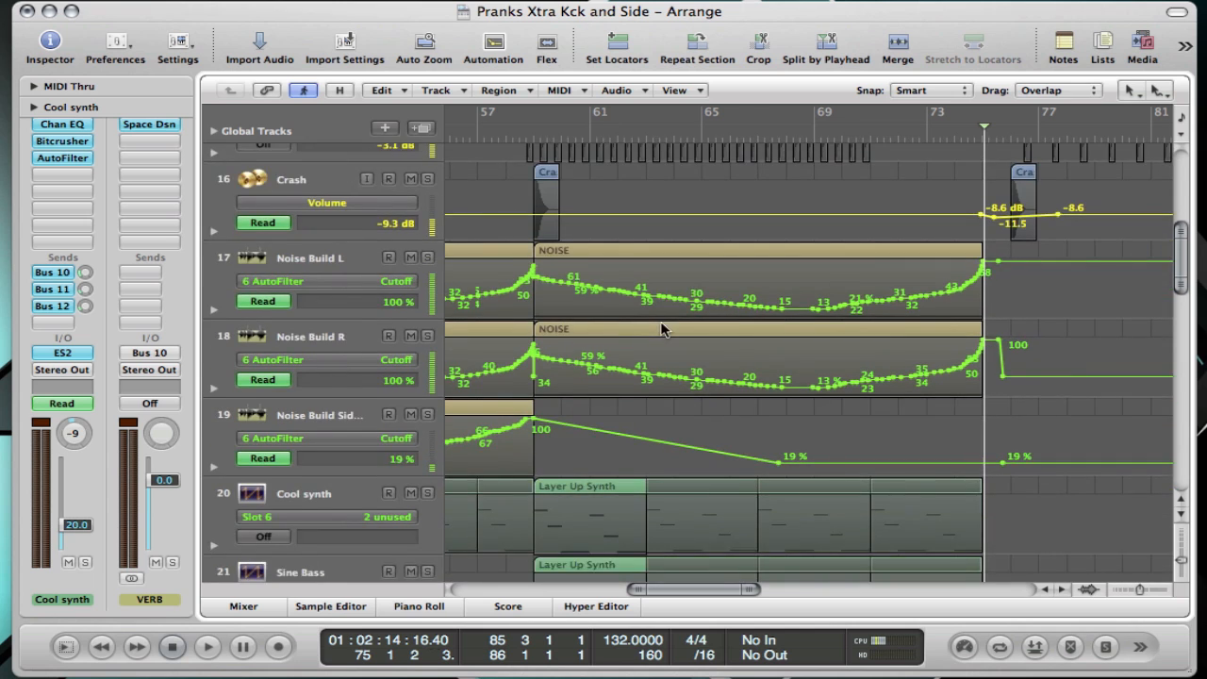
scroll(663, 328, "down", 5)
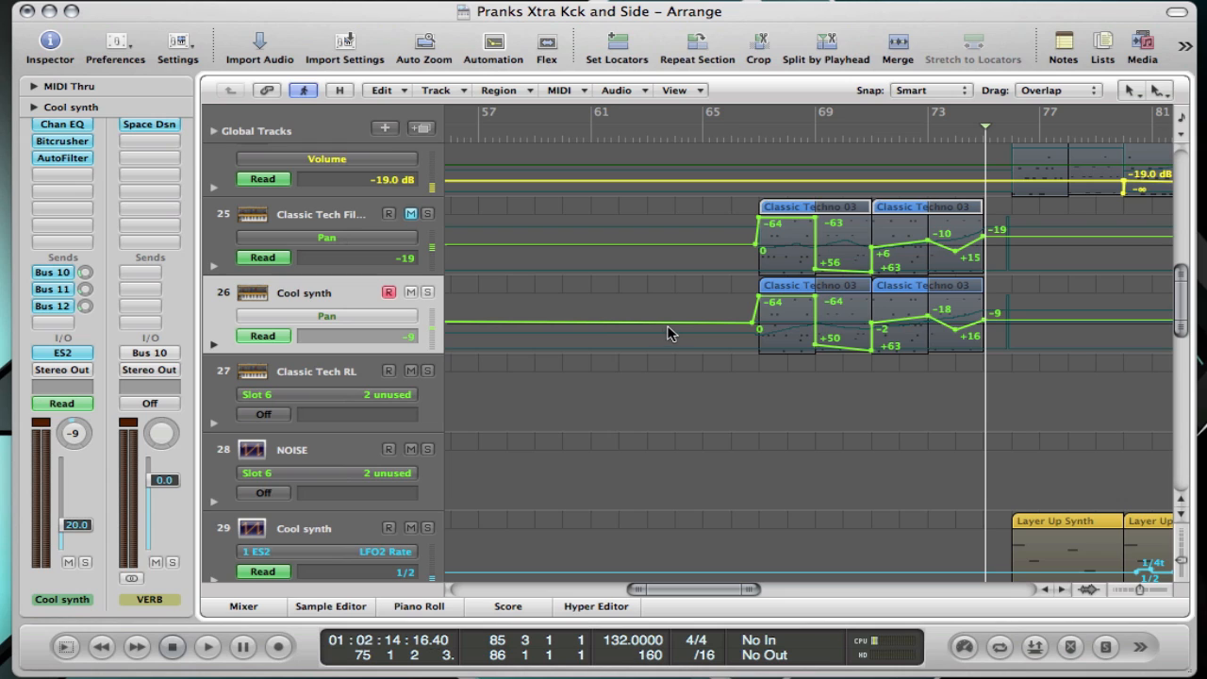
left_click(750, 134)
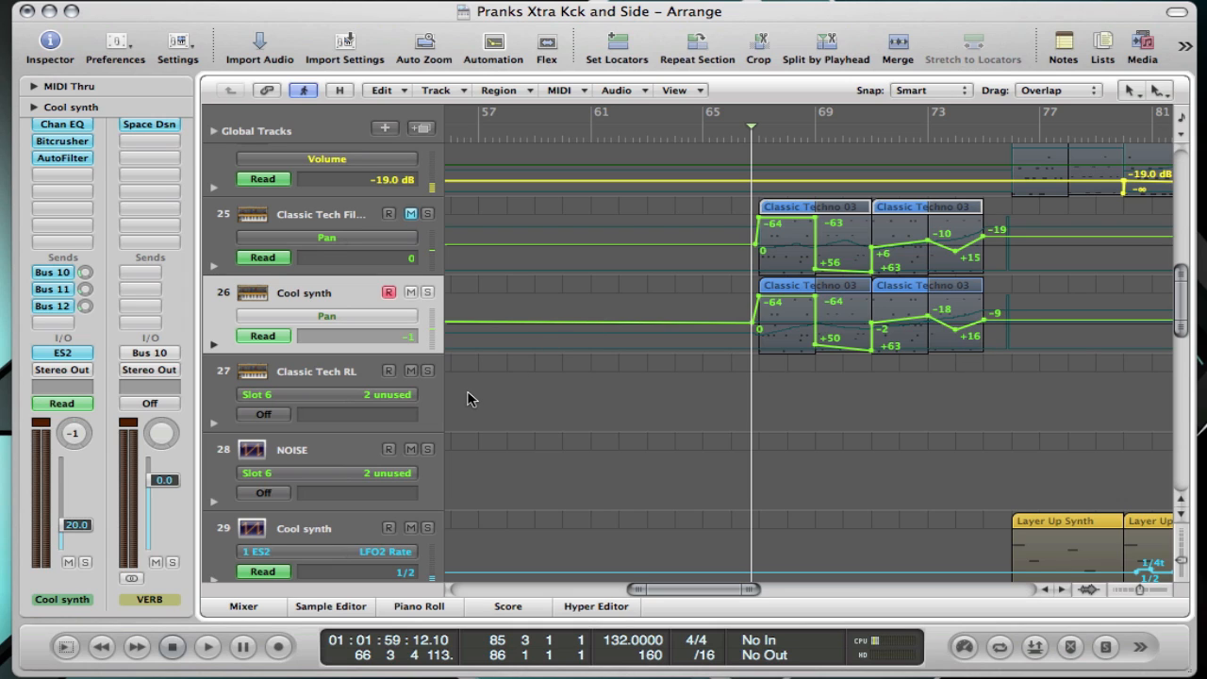
left_click(410, 214)
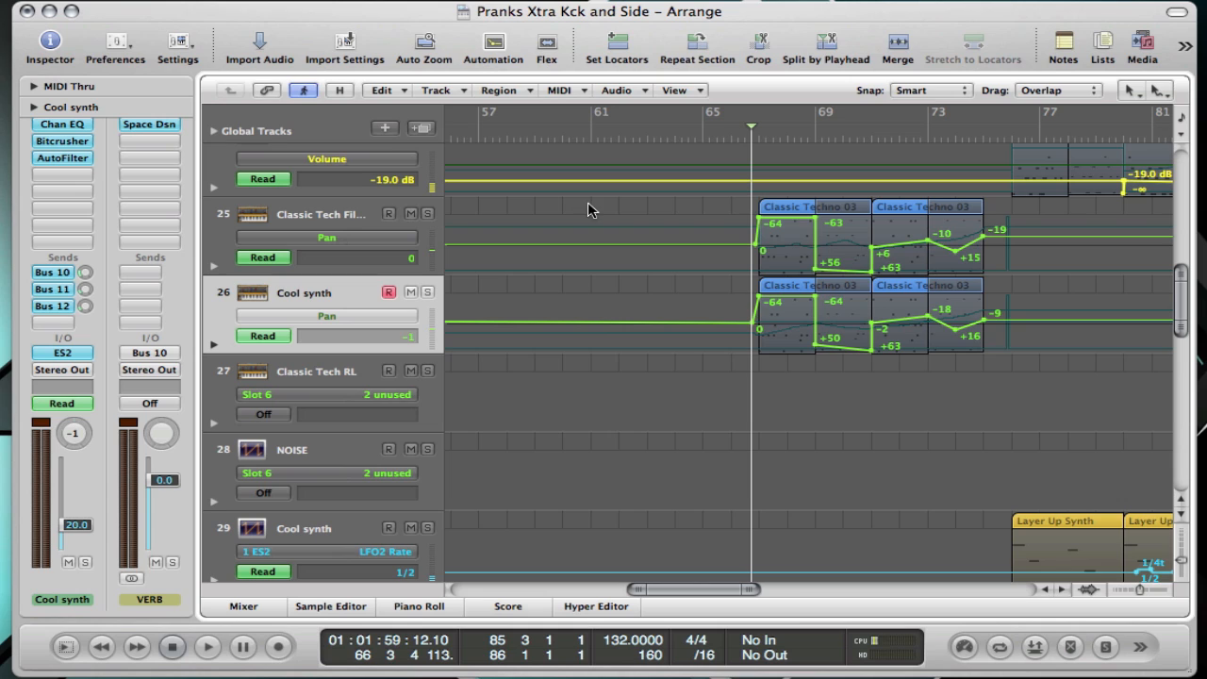
- Lower the volume of the Cool synth track 26 to -29.0 dB and hide the track automation
left_click(311, 294)
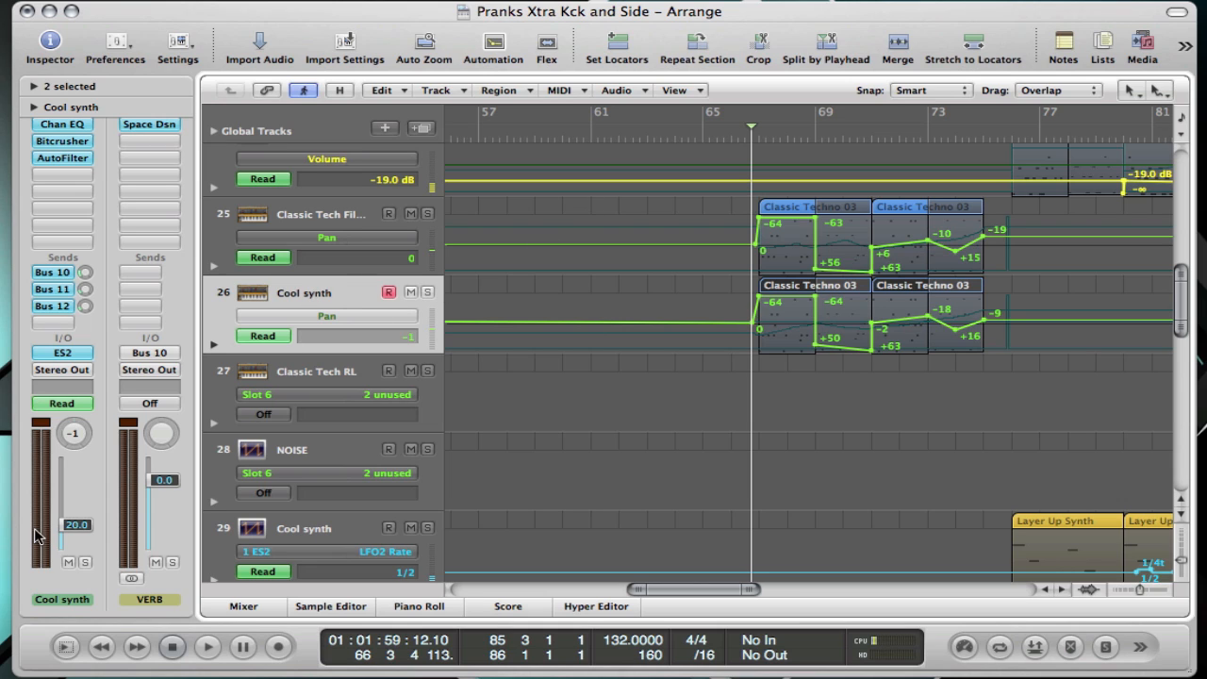
left_click_drag(81, 525, 81, 536)
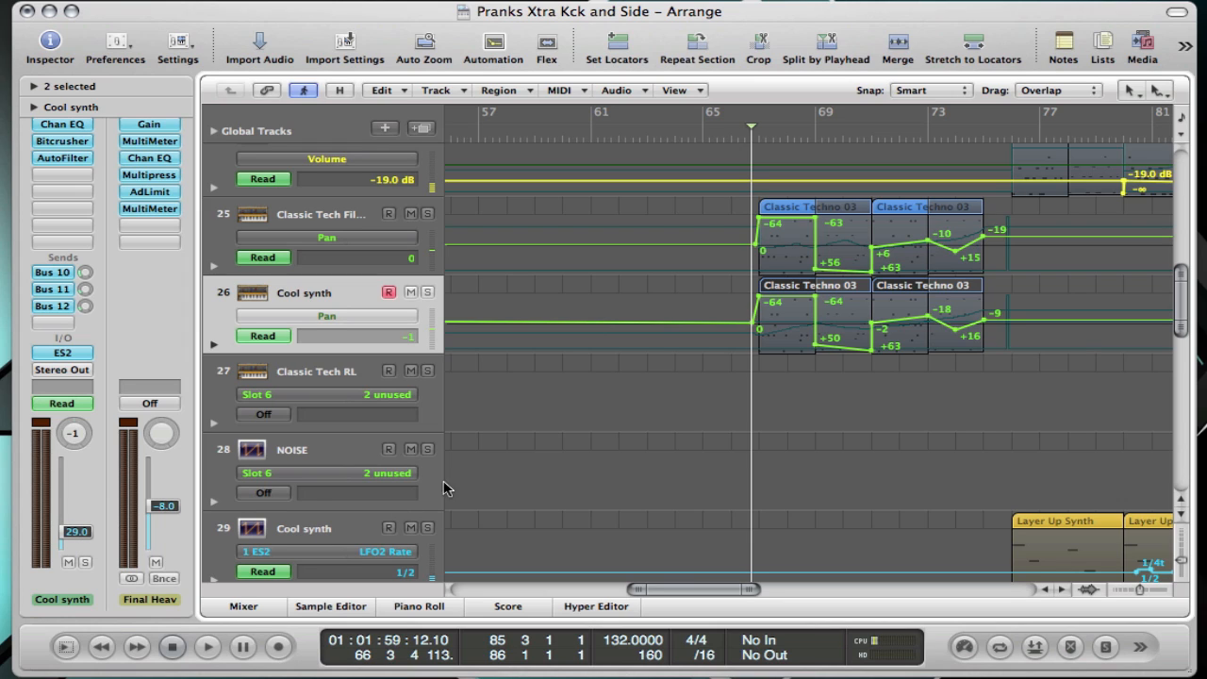
key("a")
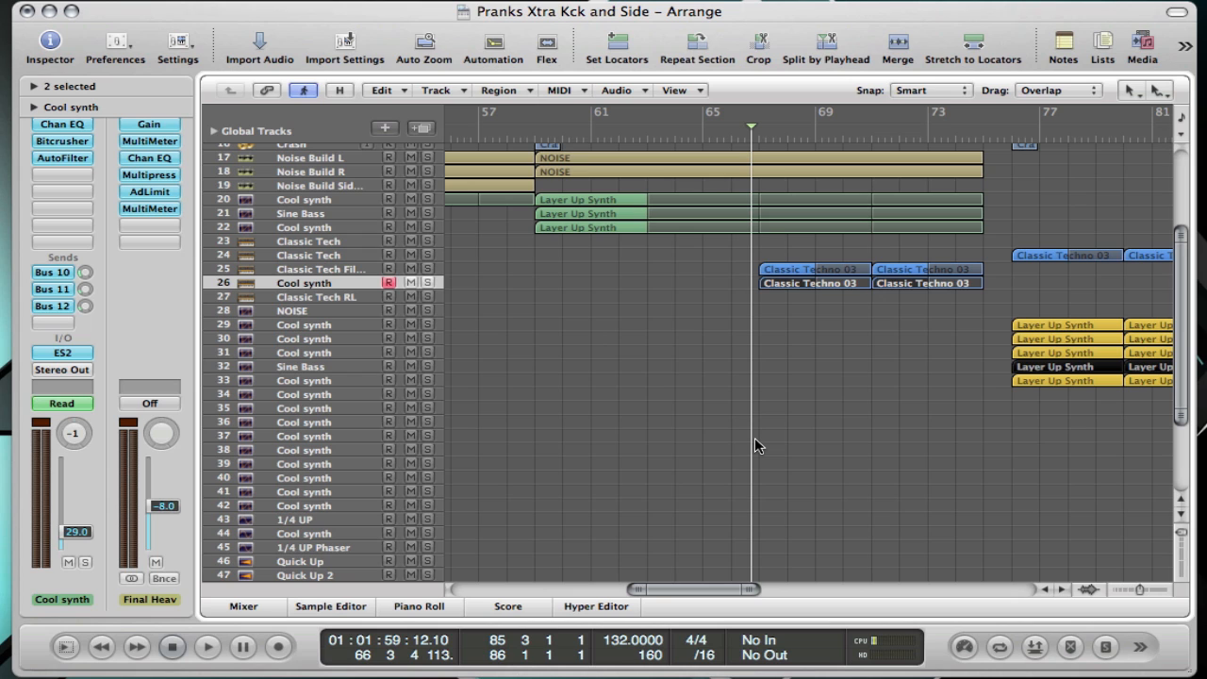
- Examine how the Classic Techno 03 and Layer Up Synth regions are spread across the arrangement, selecting the first Sine Bass region on track 32
scroll(755, 435, "up", 4)
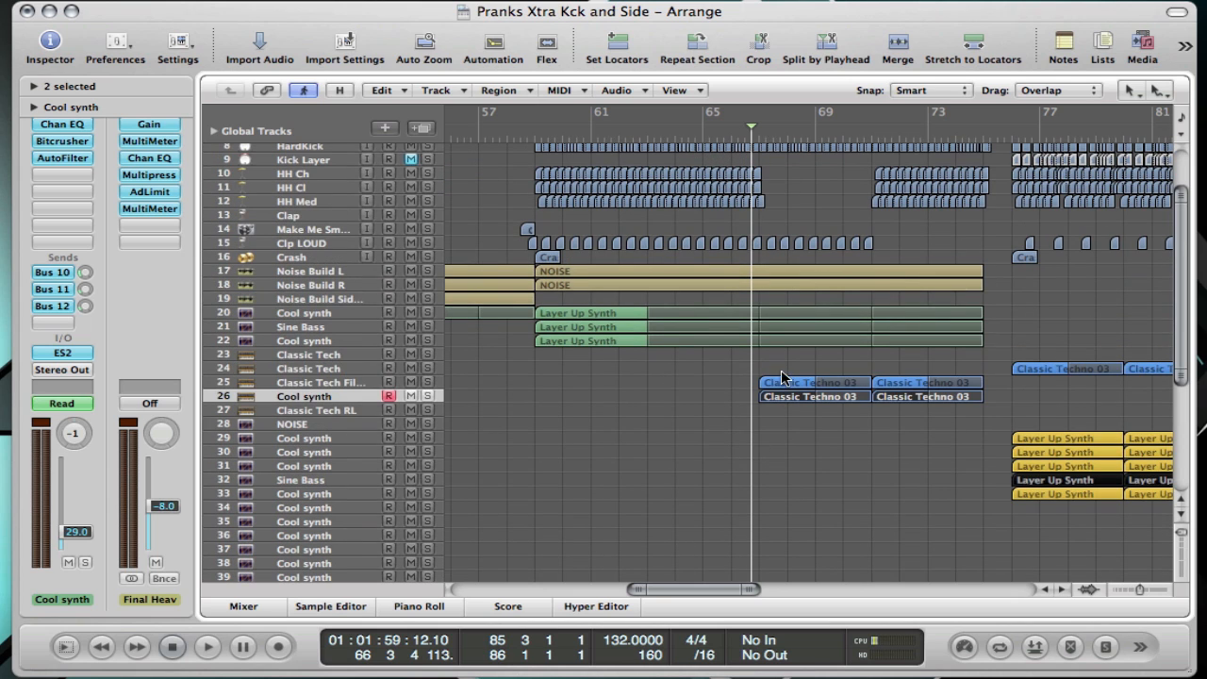
left_click(653, 406)
scroll(844, 386, "right", 10)
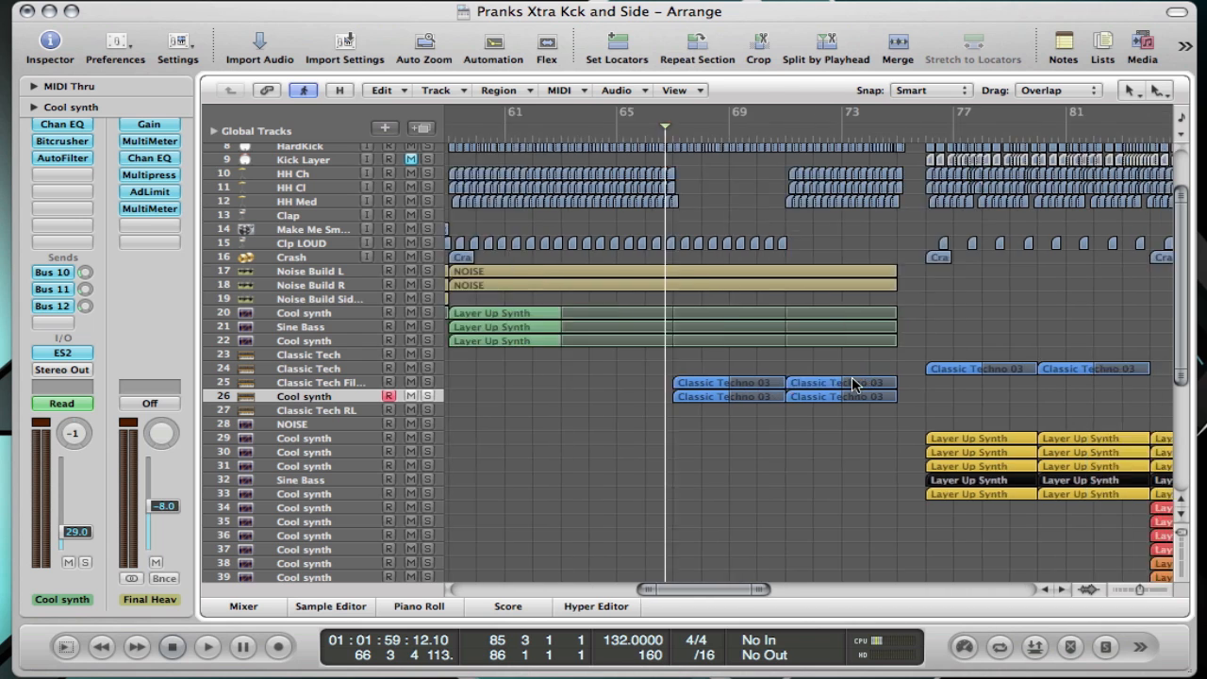
scroll(851, 376, "left", 10)
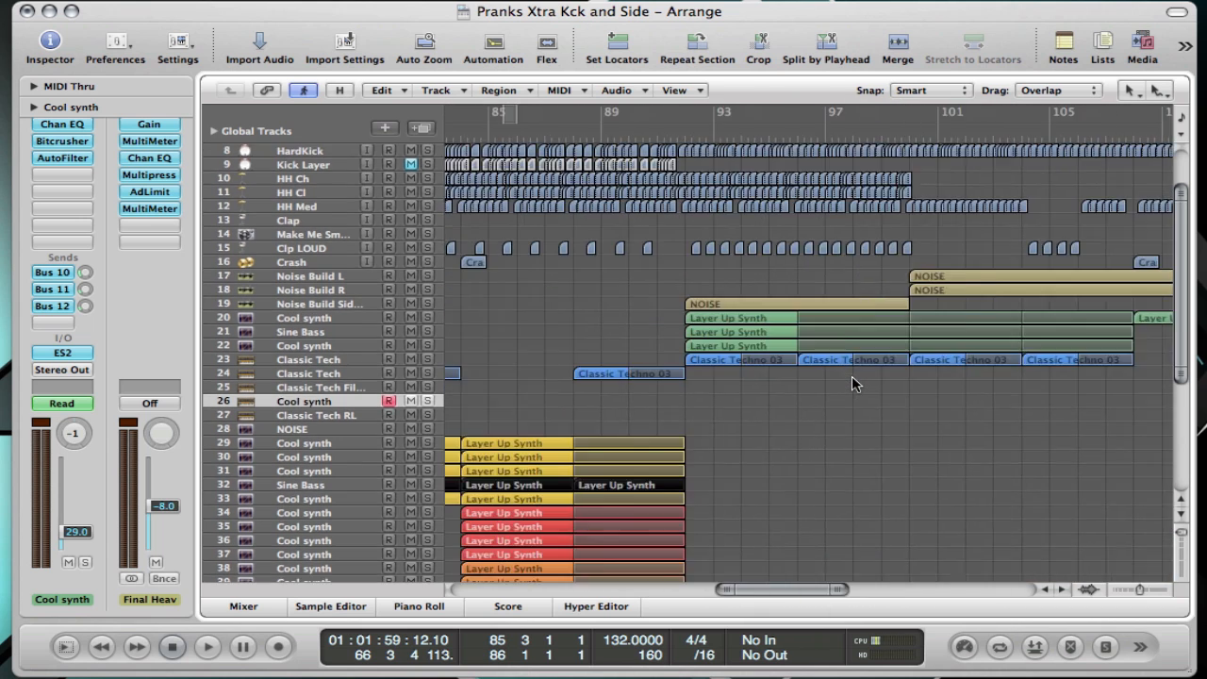
scroll(851, 375, "down", 5)
scroll(851, 376, "left", 20)
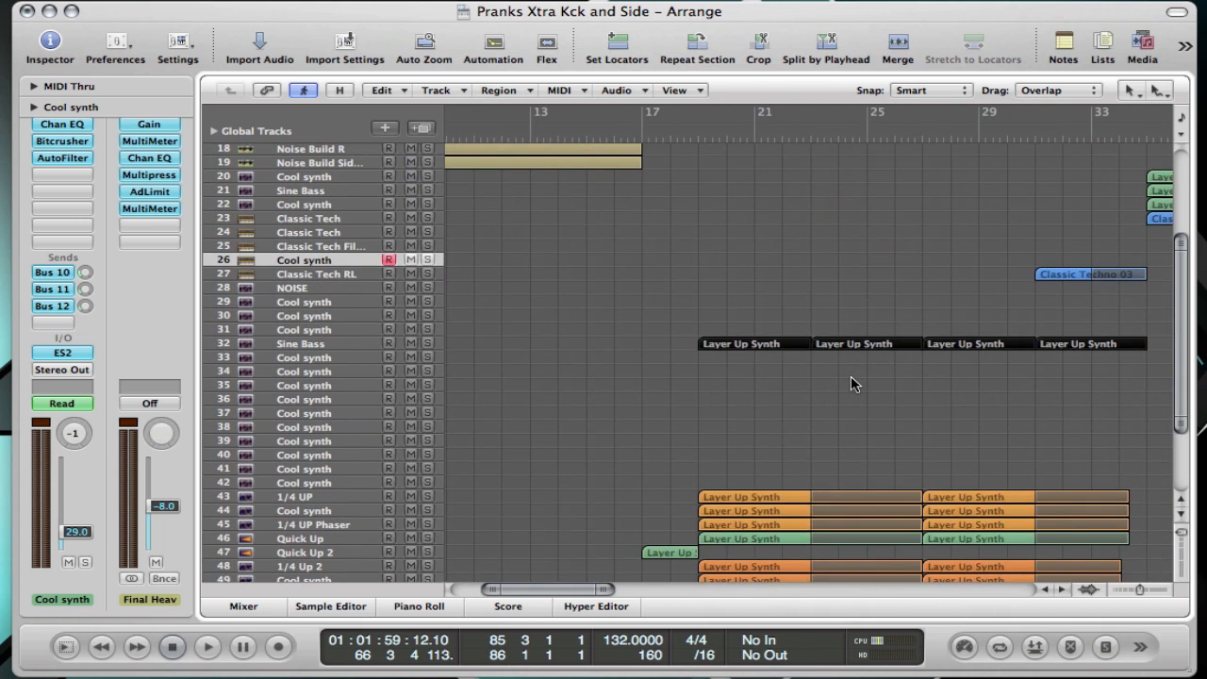
left_click_drag(686, 303, 798, 405)
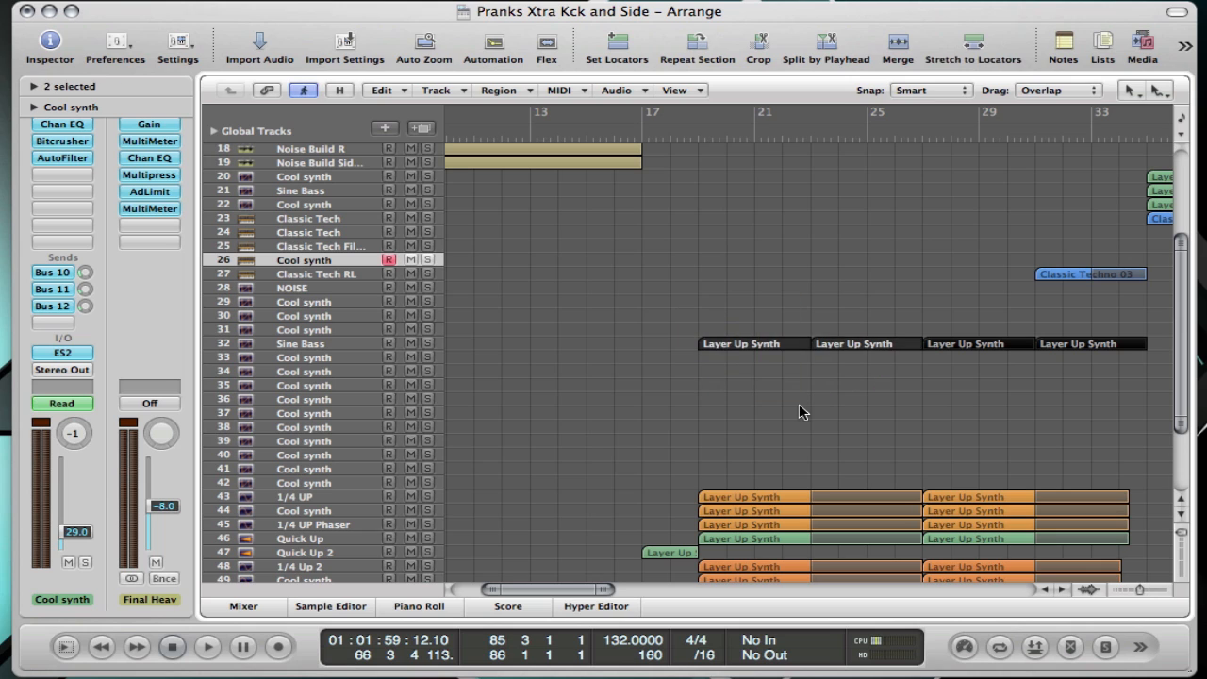
left_click(769, 348)
scroll(876, 344, "right", 15)
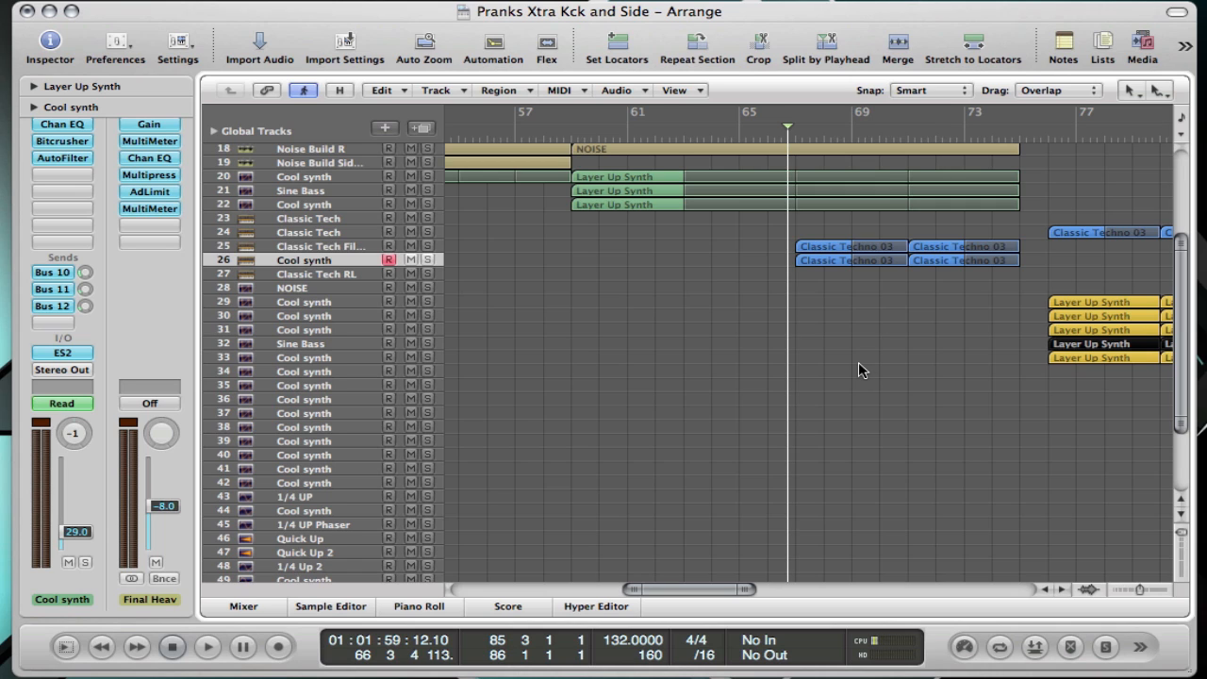
scroll(846, 354, "up", 5)
scroll(845, 353, "right", 5)
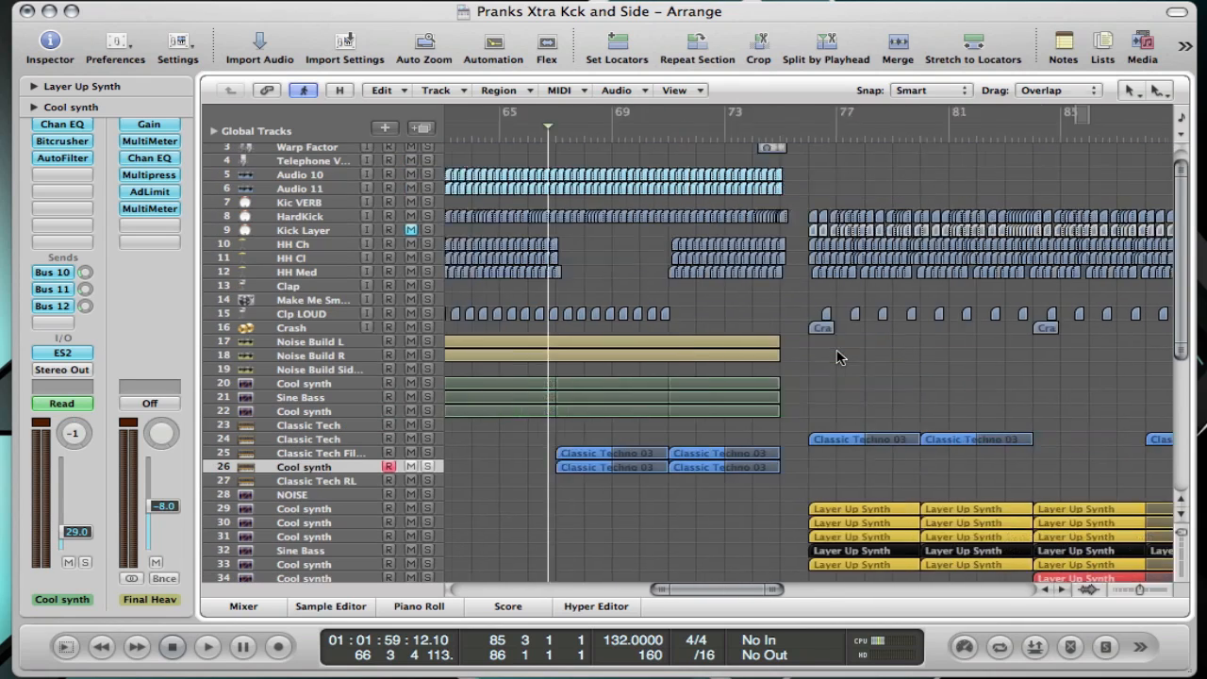